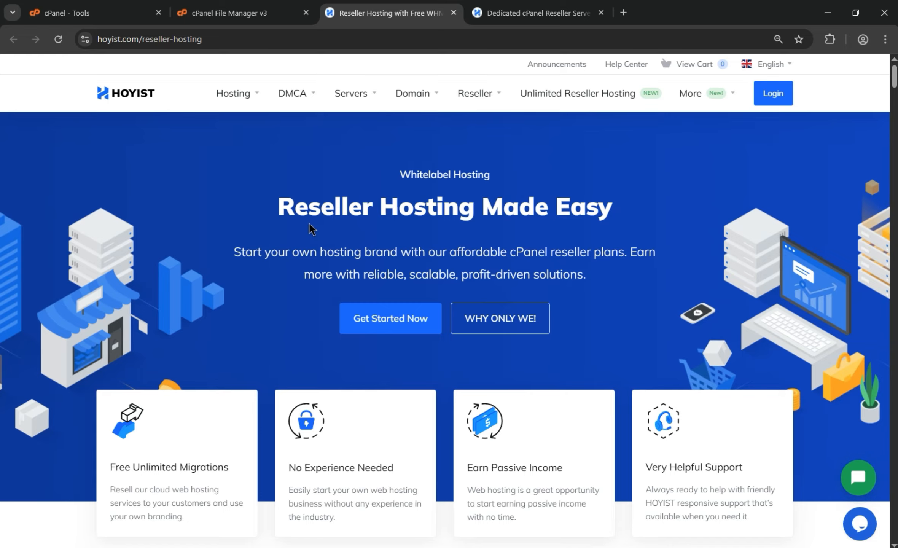
# Review the Basic reseller hosting plans on the Hoyist page, including prices and the listed features.
pyautogui.scroll(-4, 309, 222)
pyautogui.scroll(-8, 309, 223)
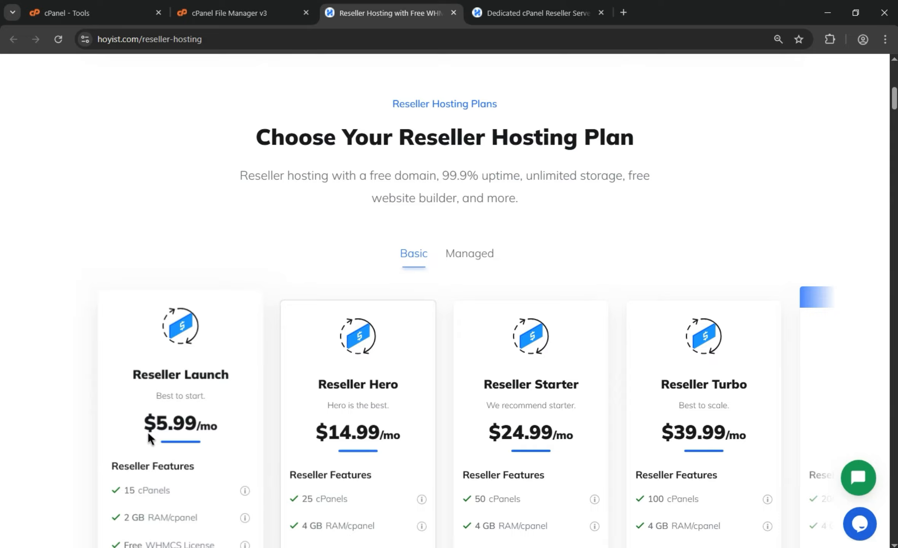
pyautogui.scroll(-5, 164, 398)
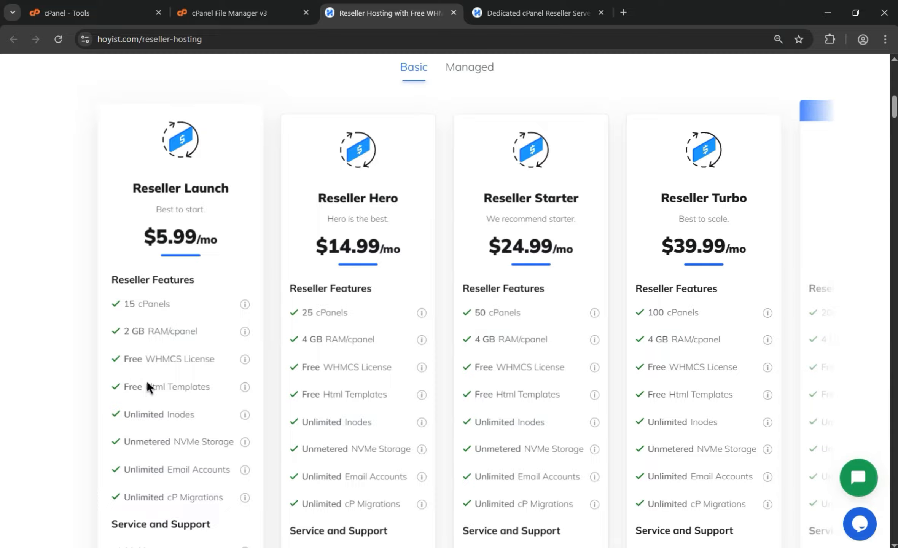
pyautogui.scroll(-4, 173, 380)
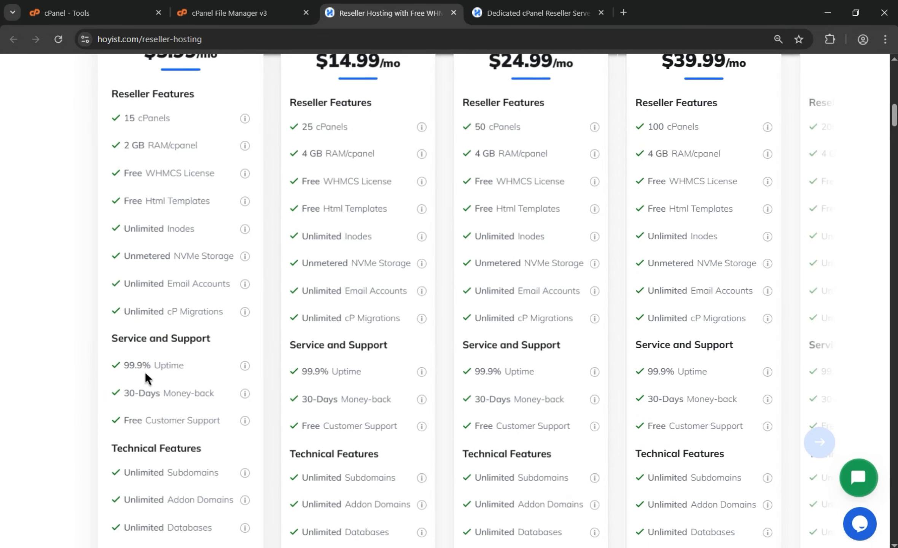
pyautogui.scroll(-5, 142, 362)
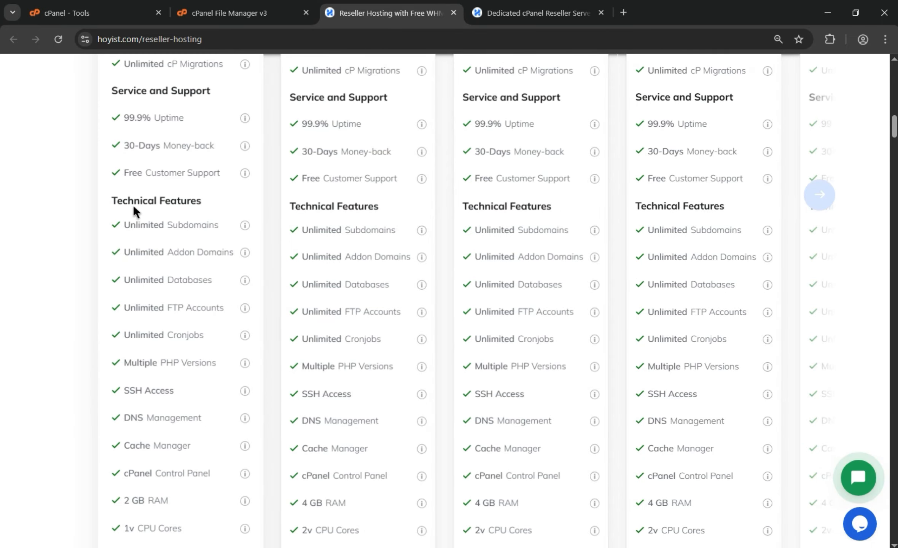
pyautogui.scroll(-5, 177, 263)
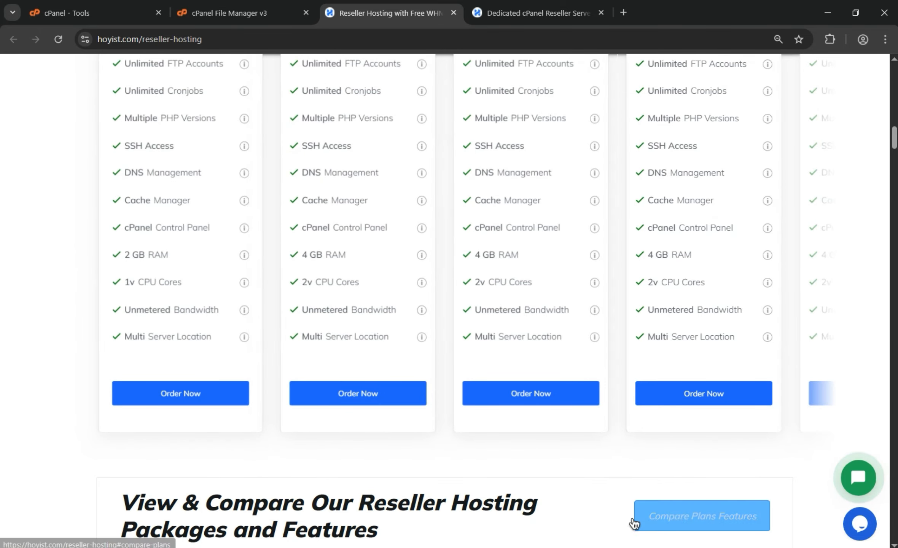
pyautogui.scroll(-4, 703, 526)
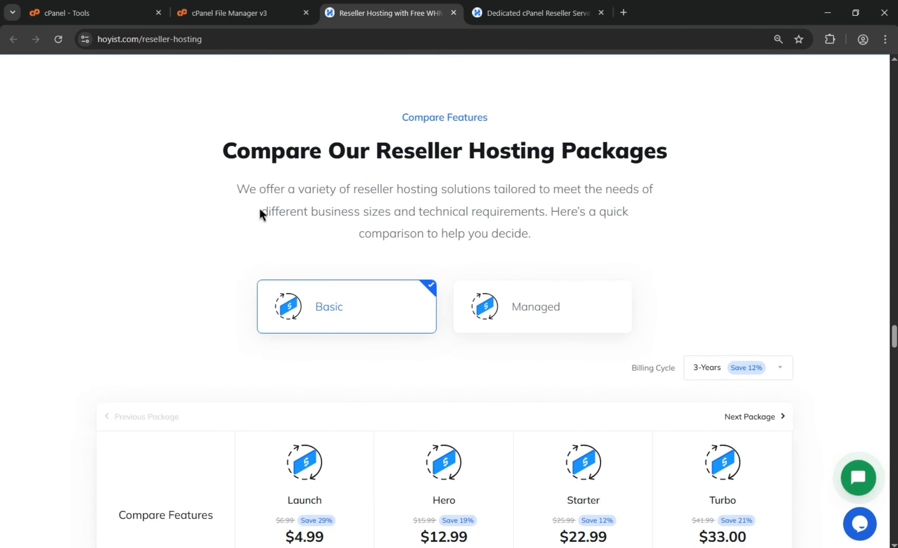
# Examine the reseller package comparison, expanding Reseller Features down to the Free Domain Name row.
pyautogui.doubleClick(253, 154)
pyautogui.scroll(-5, 273, 286)
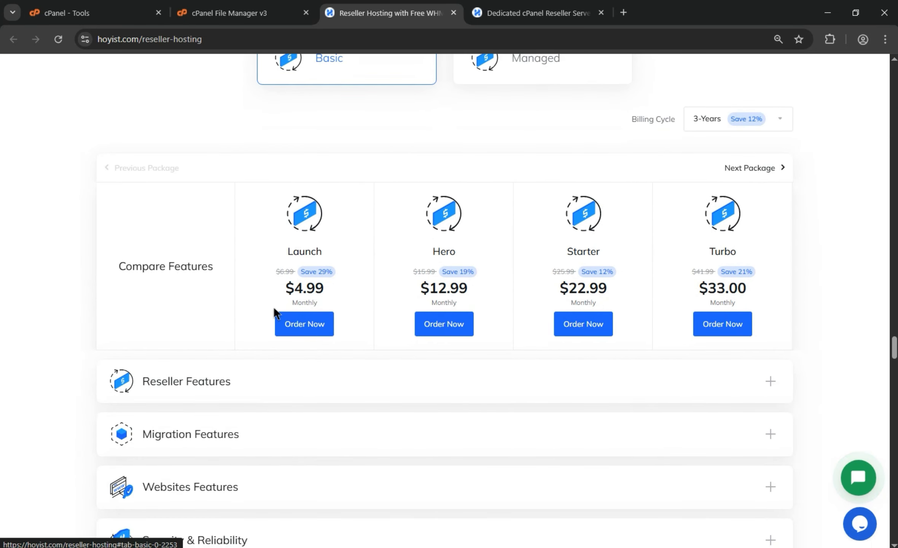
pyautogui.click(176, 386)
pyautogui.scroll(-10, 176, 388)
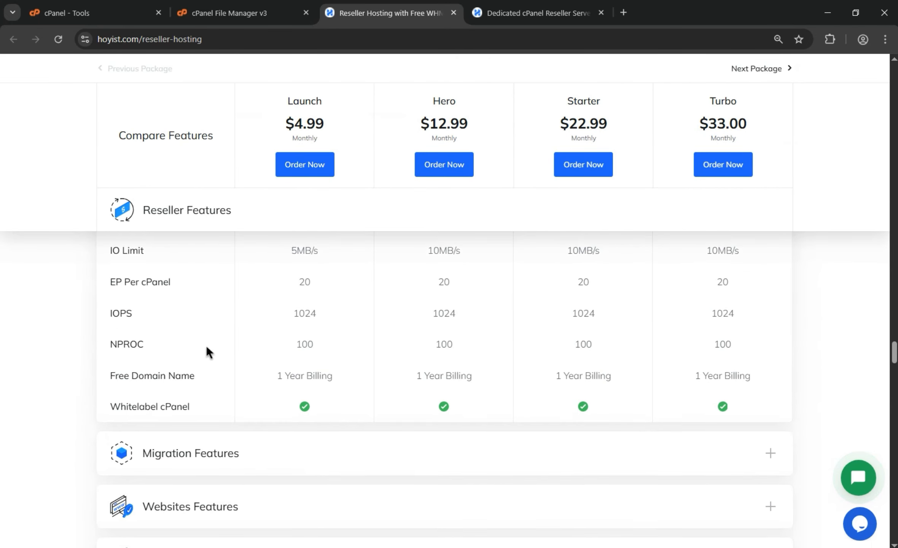
pyautogui.click(210, 349)
pyautogui.click(214, 350)
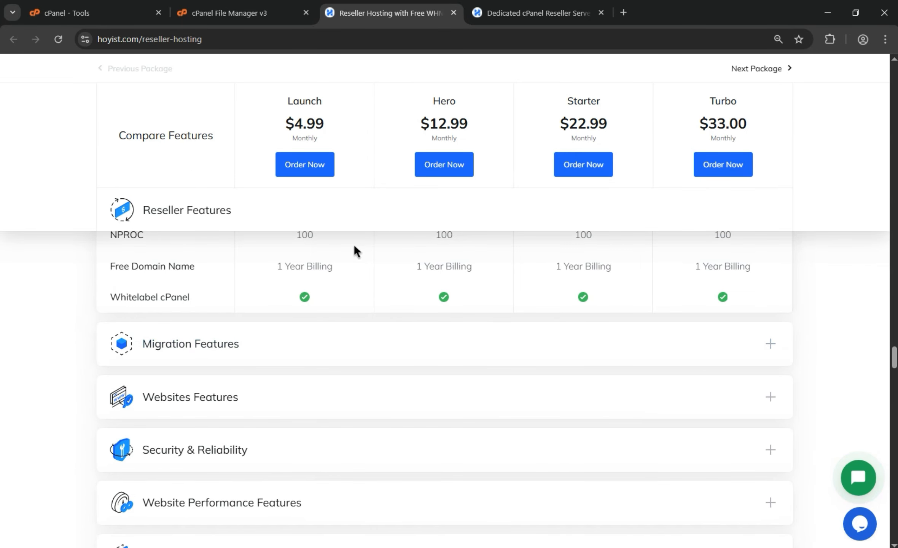
pyautogui.moveTo(110, 266); pyautogui.dragTo(198, 267)
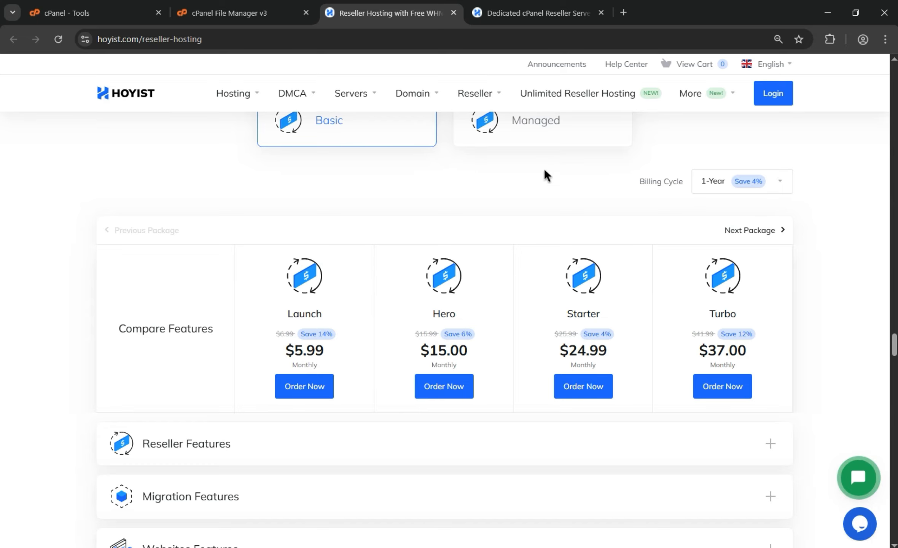
# Switch to the Dedicated cPanel Reseller Servers page and read the note on licenses included in all plans.
pyautogui.click(548, 11)
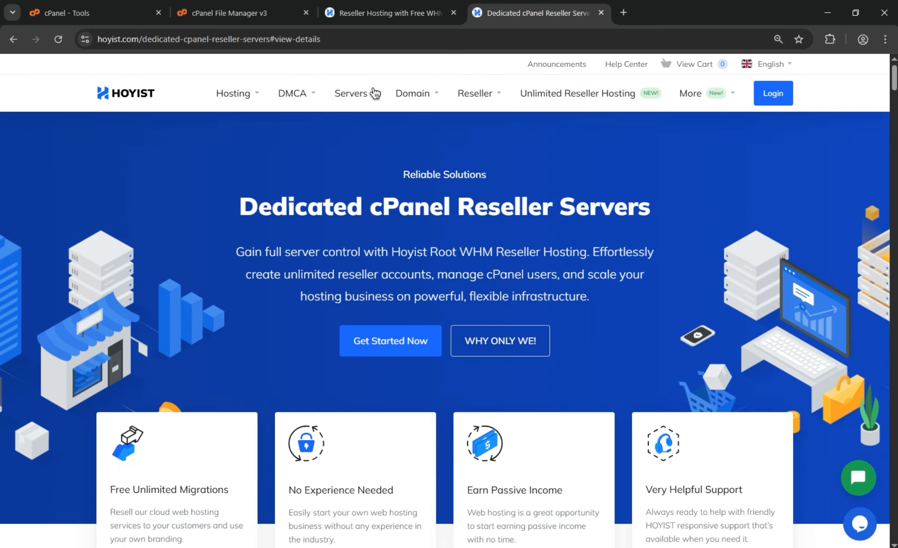
pyautogui.moveTo(472, 105)
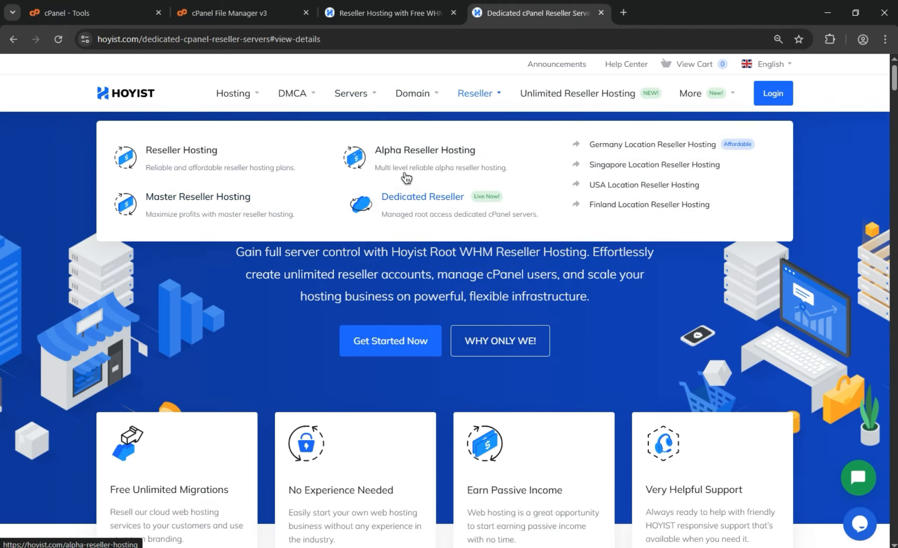
pyautogui.moveTo(358, 102)
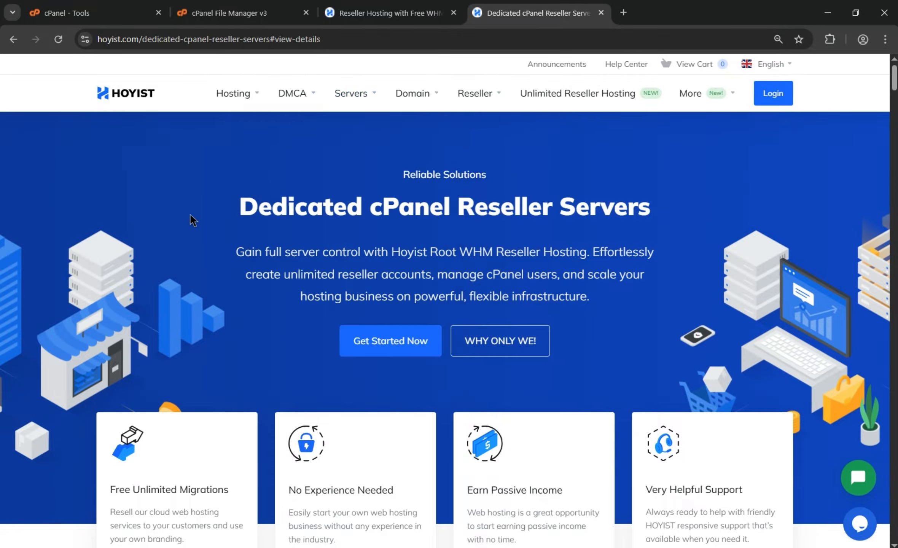
pyautogui.scroll(-12, 377, 359)
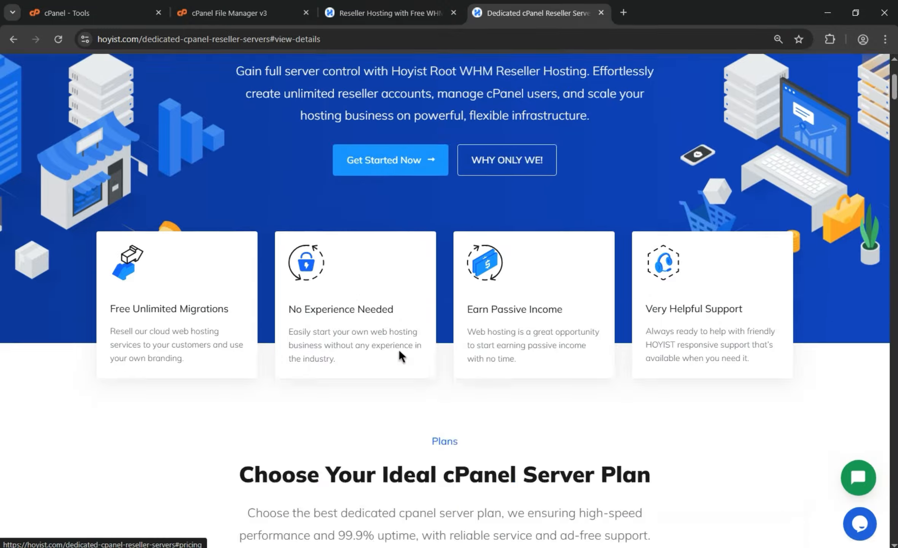
pyautogui.scroll(-5, 324, 427)
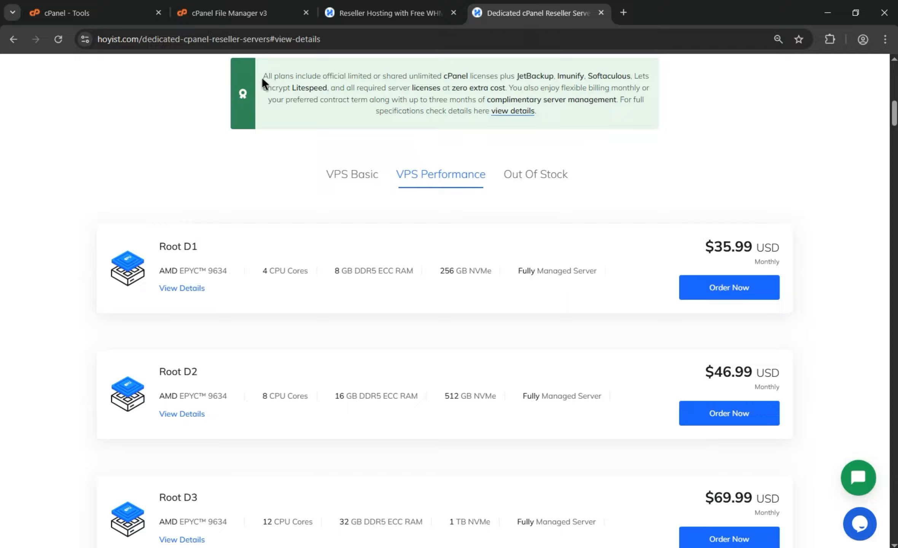
pyautogui.moveTo(261, 77); pyautogui.dragTo(517, 119)
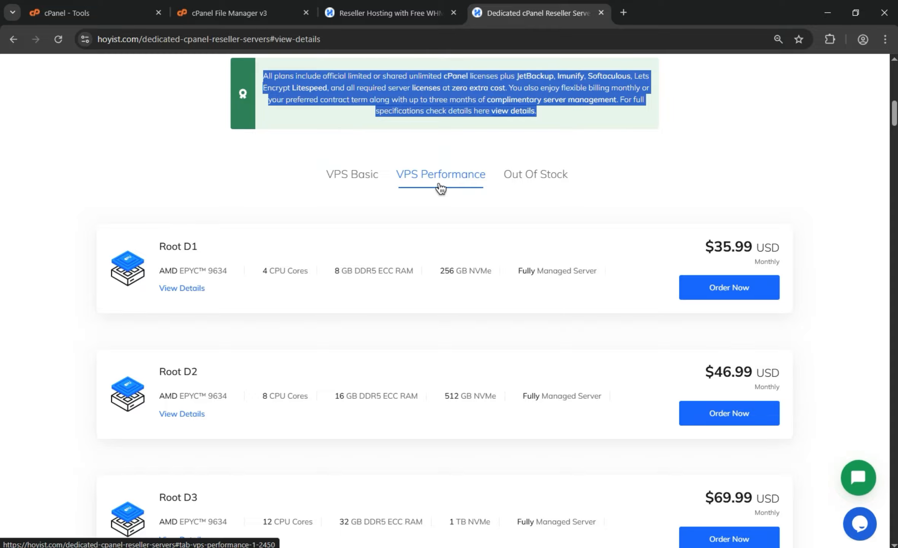
# Compare the VPS Basic and VPS Performance plans, and view the server details linked from the Root D1 plan.
pyautogui.click(365, 181)
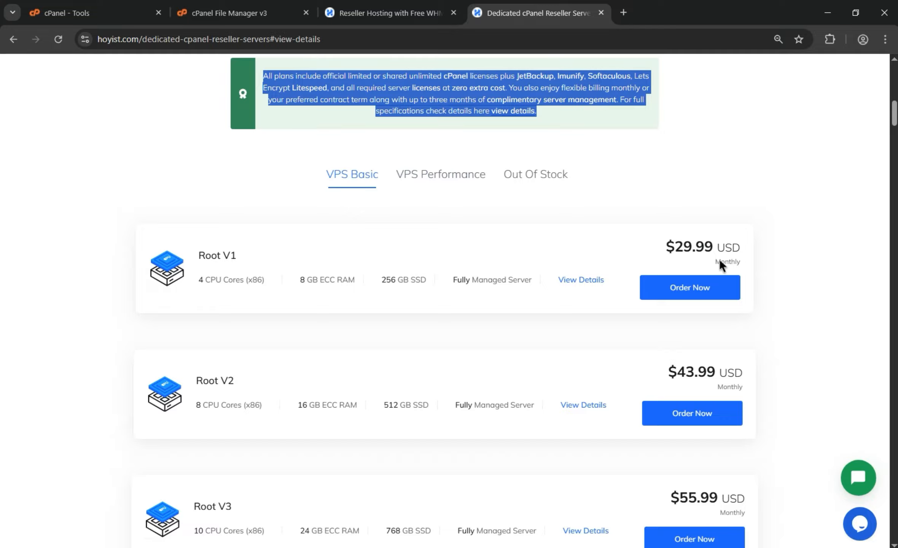
pyautogui.click(443, 184)
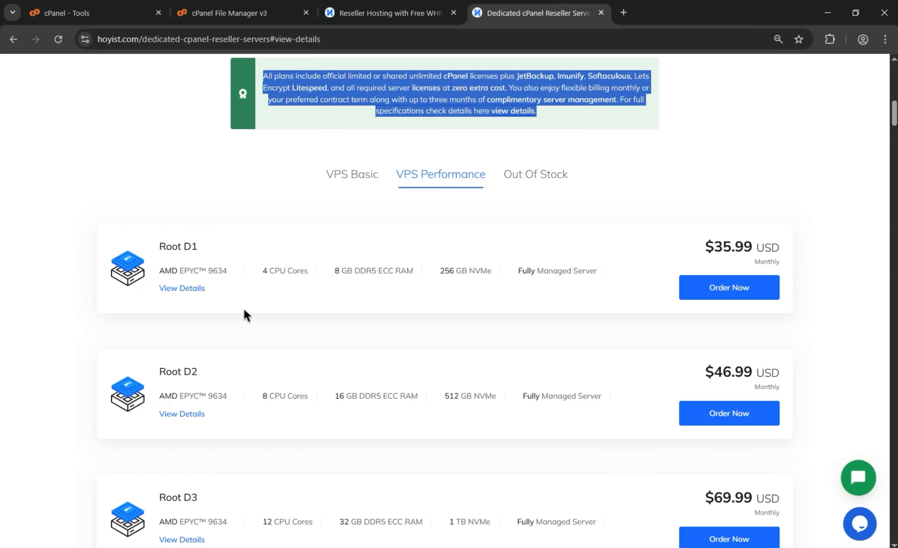
pyautogui.click(181, 288)
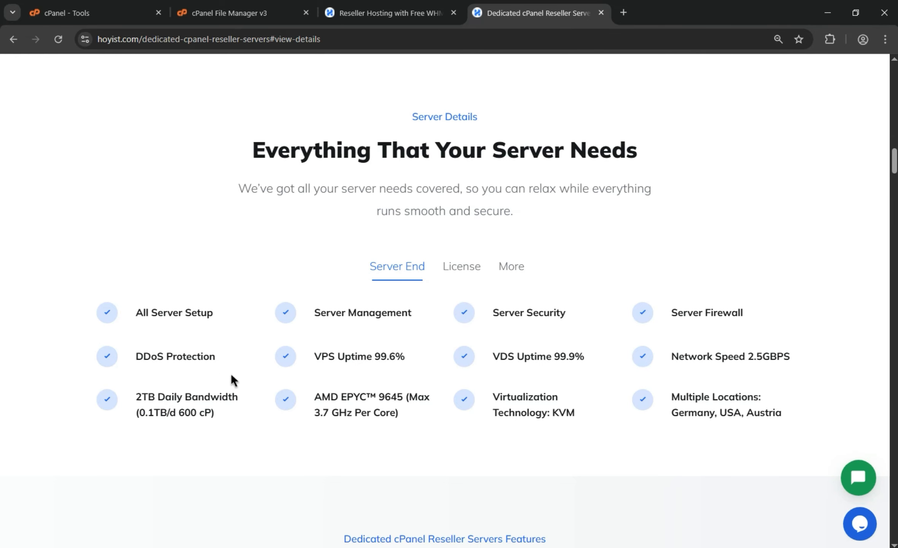
pyautogui.click(460, 276)
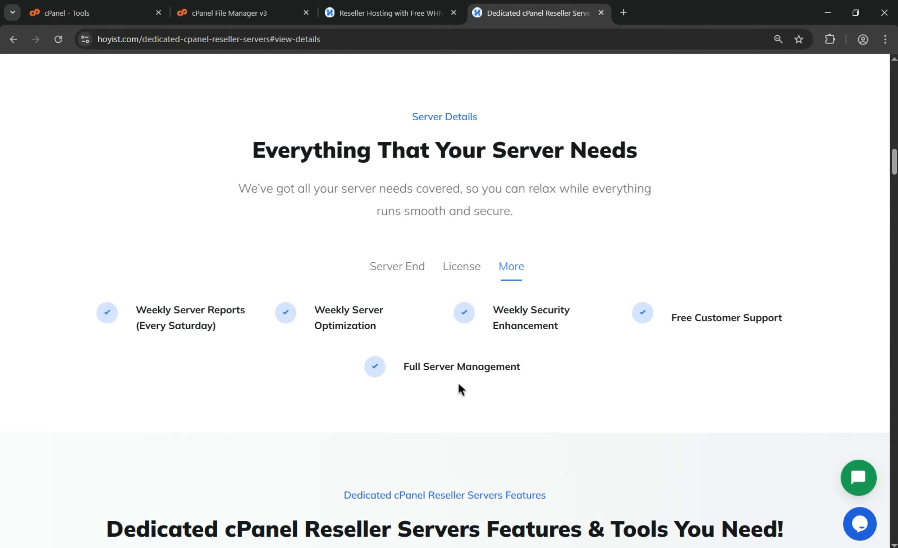
# Close both Hoyist pages and open the cPanel account's primary domain, adm.highendsofts.com, in a new tab.
pyautogui.click(452, 15)
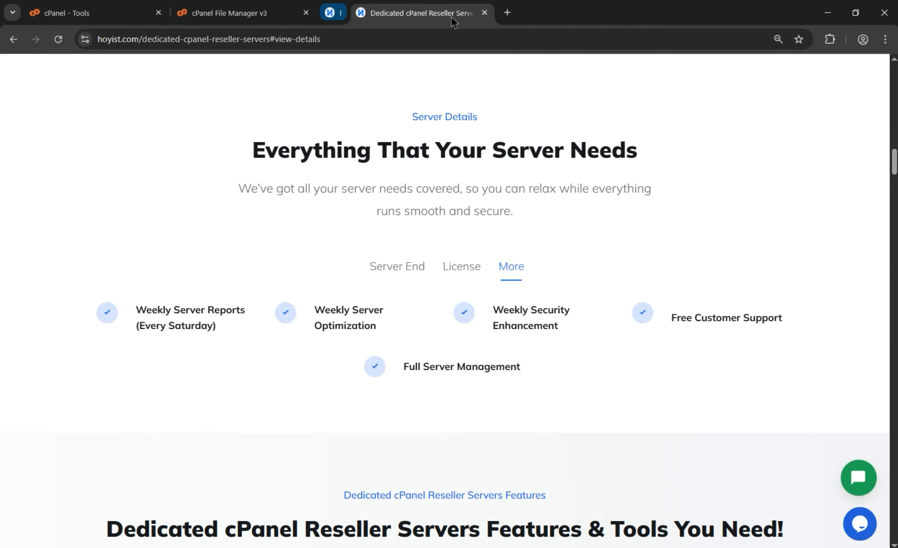
pyautogui.click(452, 15)
pyautogui.click(134, 5)
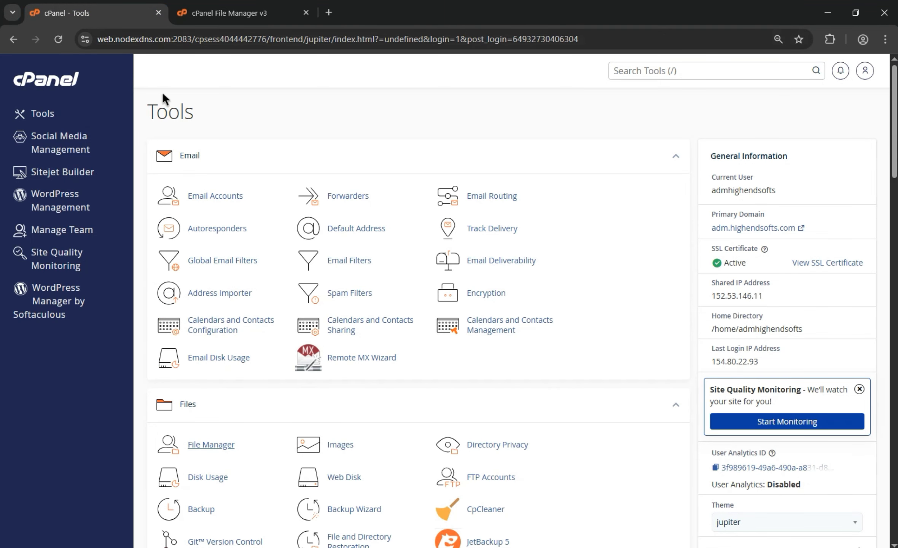
pyautogui.moveTo(751, 227); pyautogui.dragTo(646, 5)
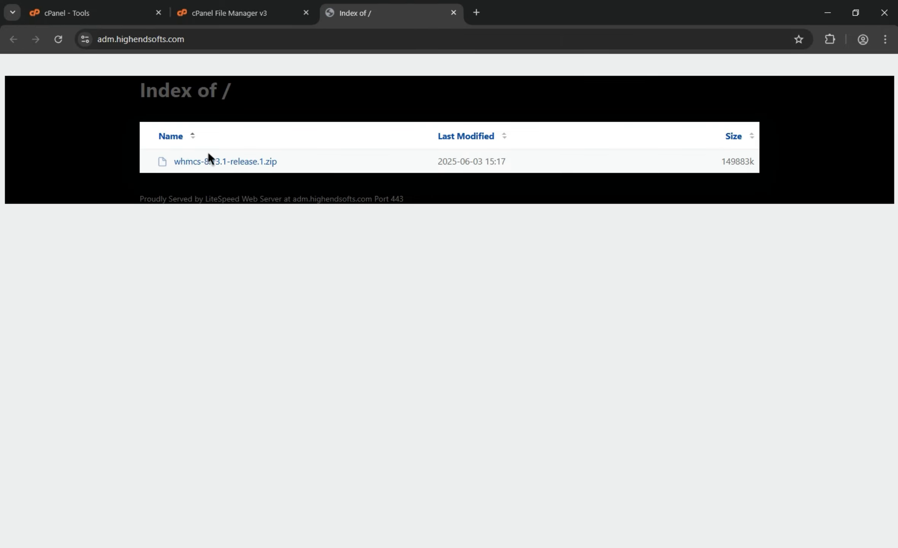
# Open the public_html folder in the cPanel File Manager.
pyautogui.click(228, 13)
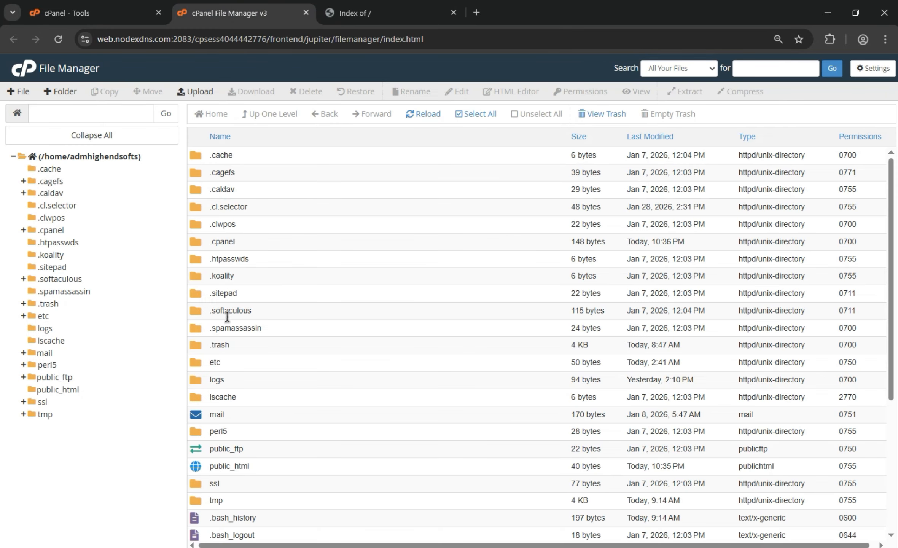
pyautogui.doubleClick(272, 464)
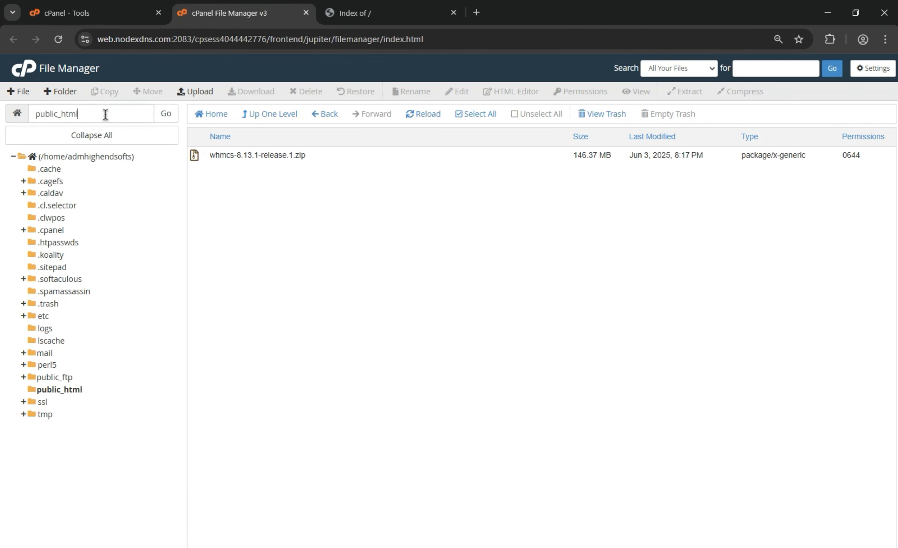
pyautogui.moveTo(100, 113); pyautogui.dragTo(3, 112)
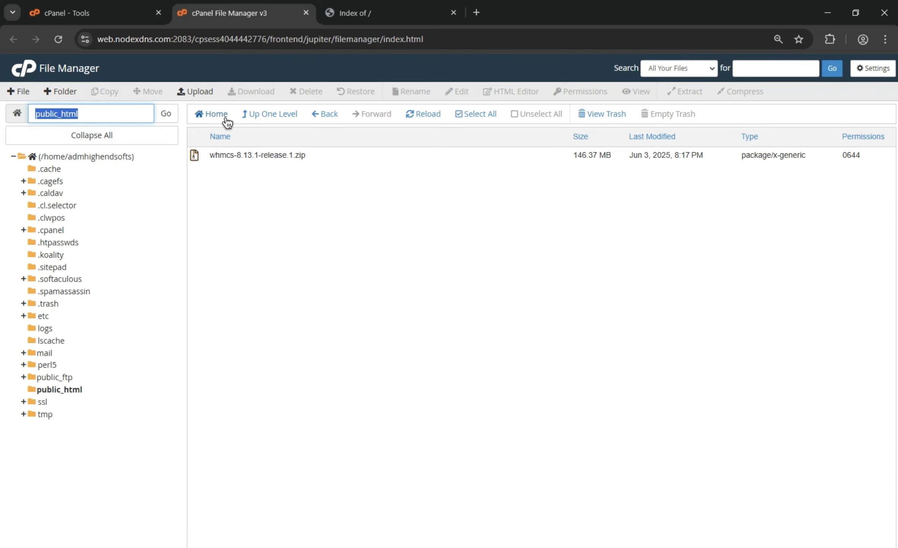
pyautogui.click(309, 234)
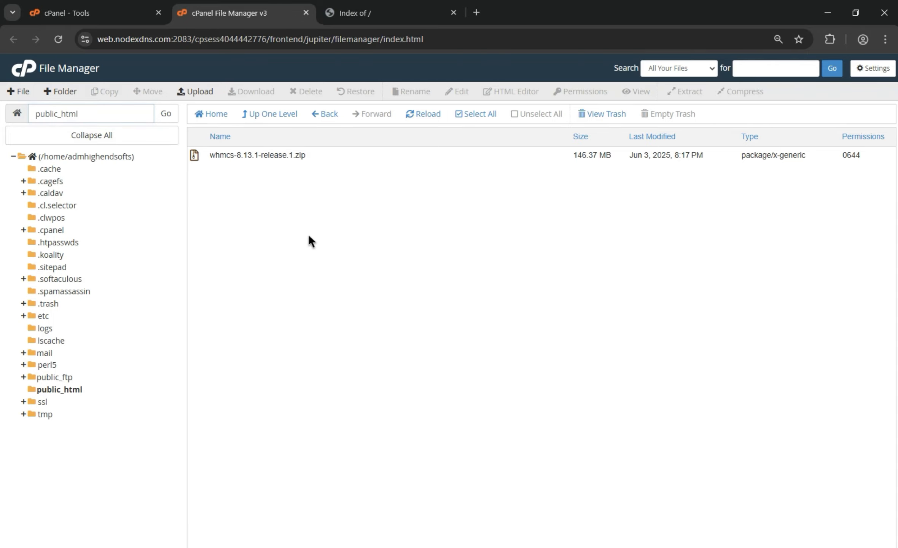
pyautogui.click(73, 91)
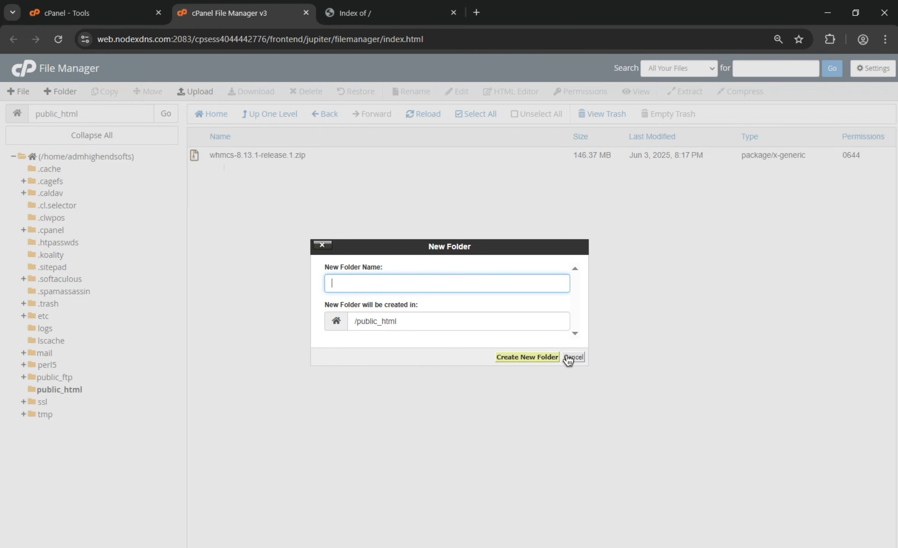
pyautogui.click(581, 357)
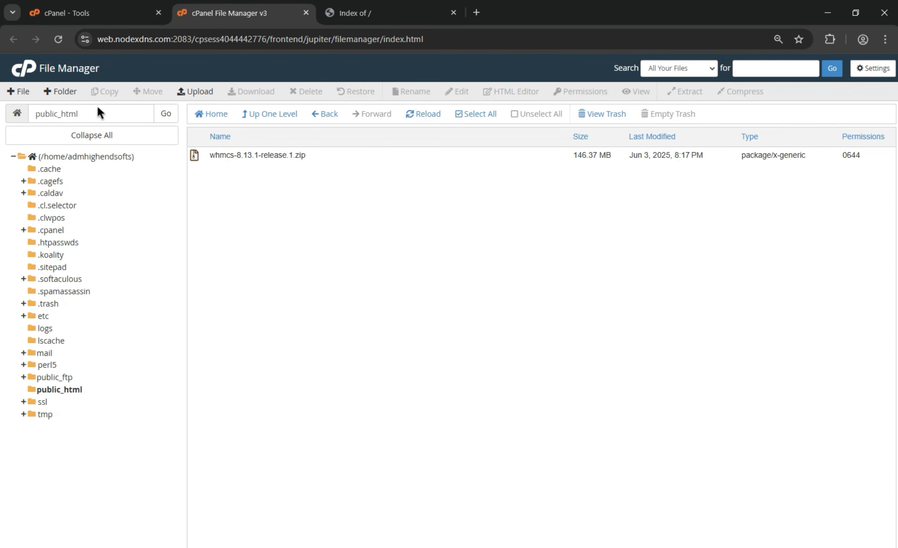
pyautogui.doubleClick(99, 109)
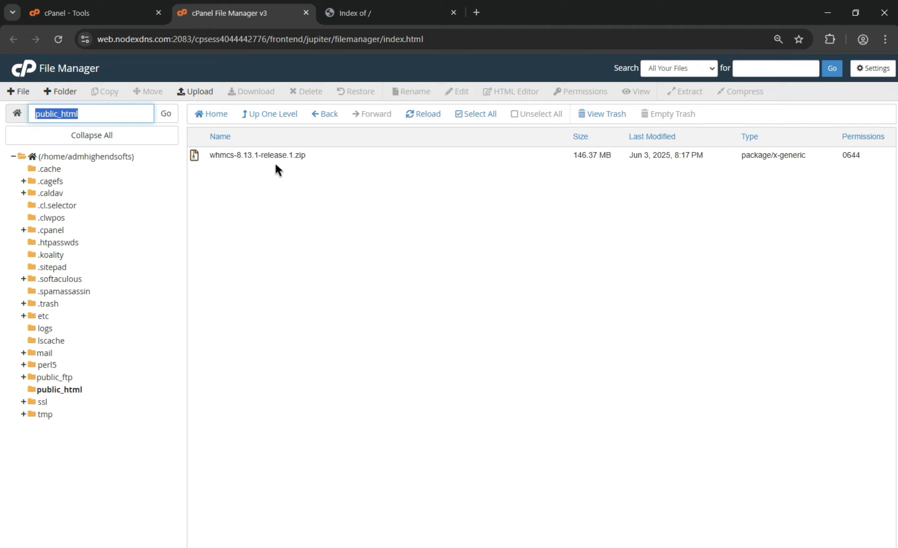
# Extract whmcs-8.13.1-release.1.zip into /public_html and dismiss the extraction results.
pyautogui.click(252, 155)
pyautogui.rightClick(252, 154)
pyautogui.click(298, 279)
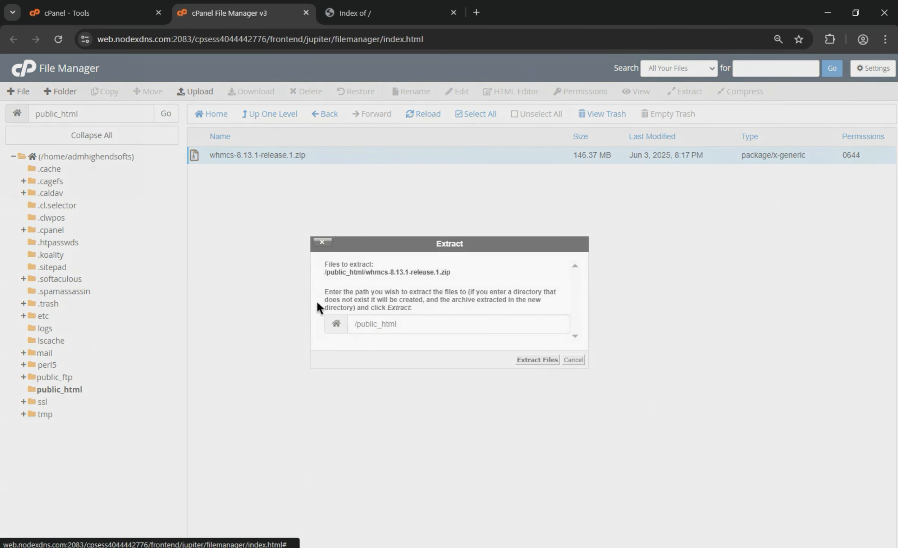
pyautogui.click(538, 360)
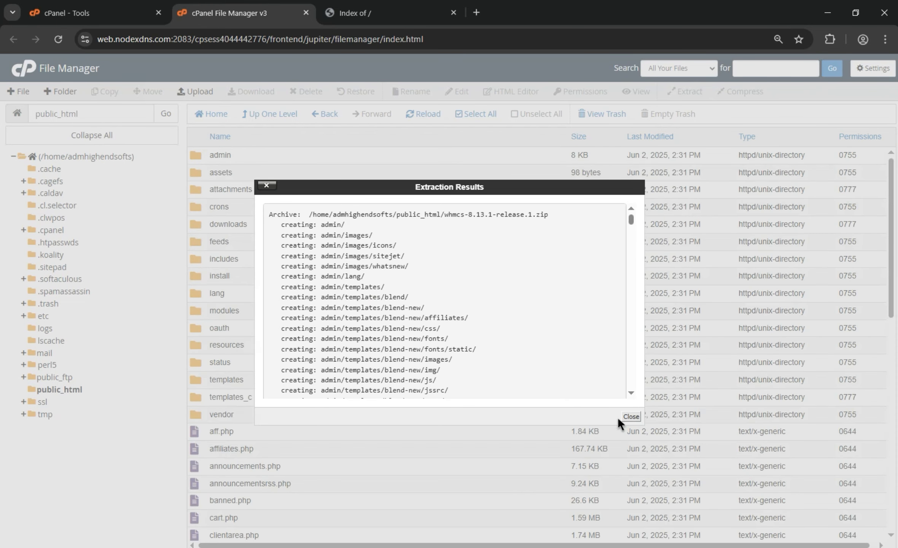
pyautogui.click(629, 417)
# Reload adm.highendsofts.com in its open tab to check the WHMCS welcome page.
pyautogui.click(365, 12)
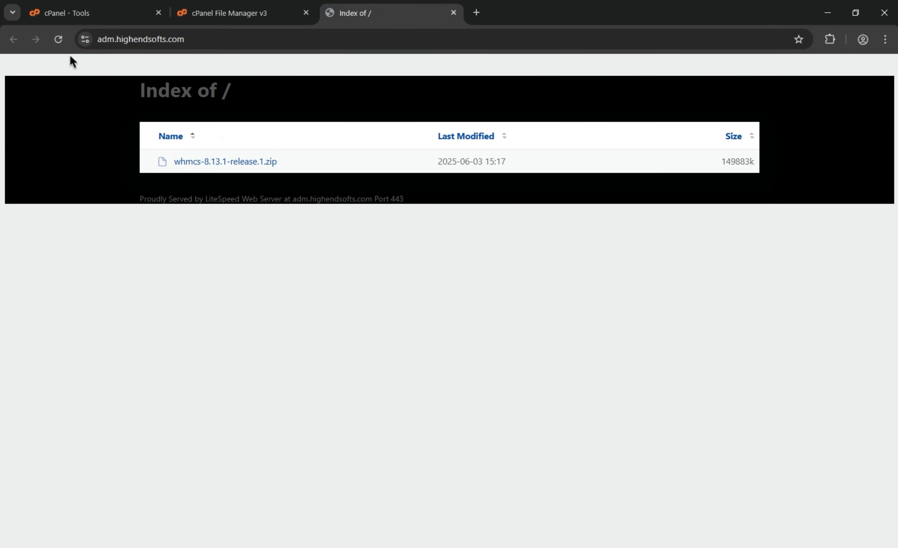
pyautogui.click(60, 46)
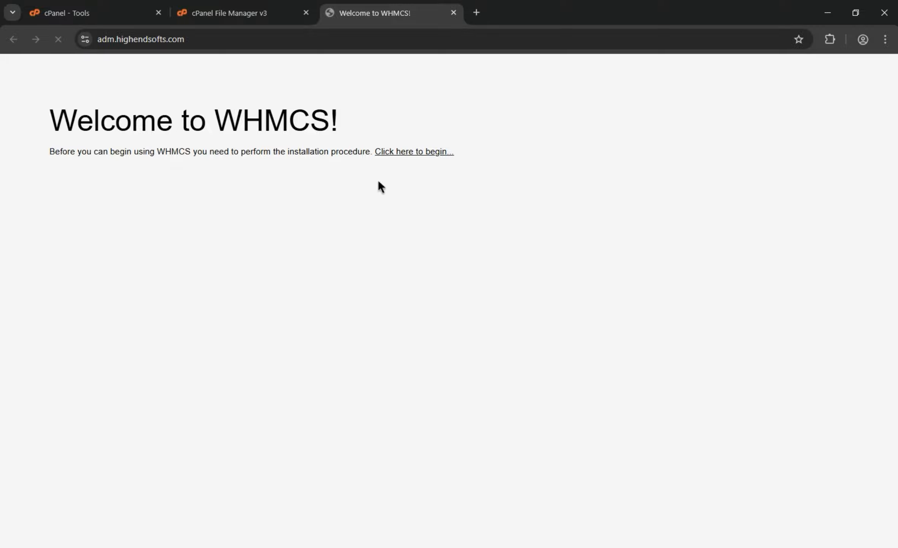
pyautogui.moveTo(45, 130); pyautogui.dragTo(353, 95)
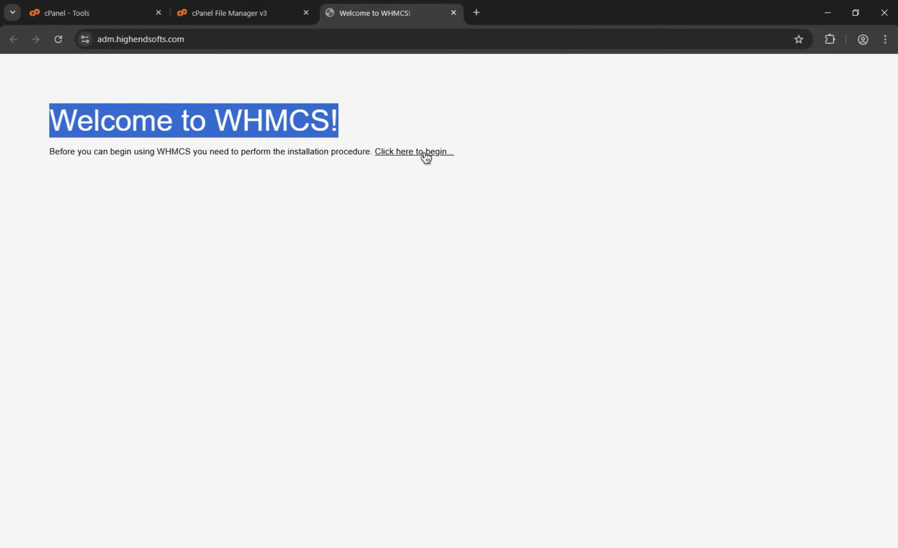
# Open the WHMCS installer, accept the End User License Agreement and begin the new installation.
pyautogui.click(406, 155)
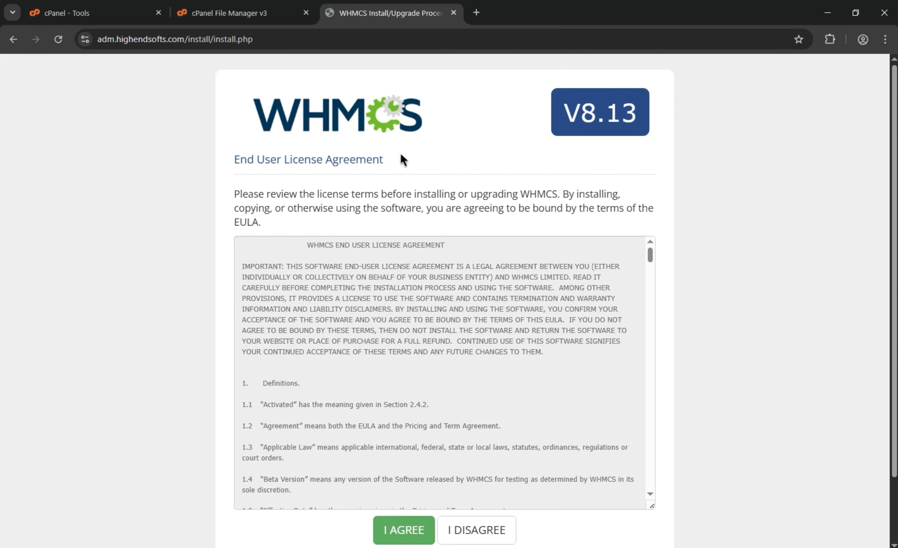
pyautogui.scroll(-2, 400, 153)
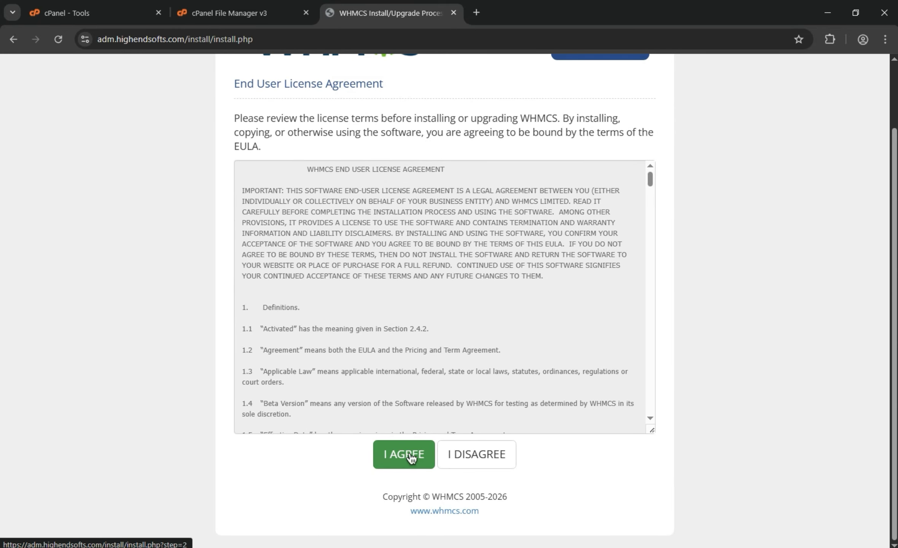
pyautogui.click(411, 456)
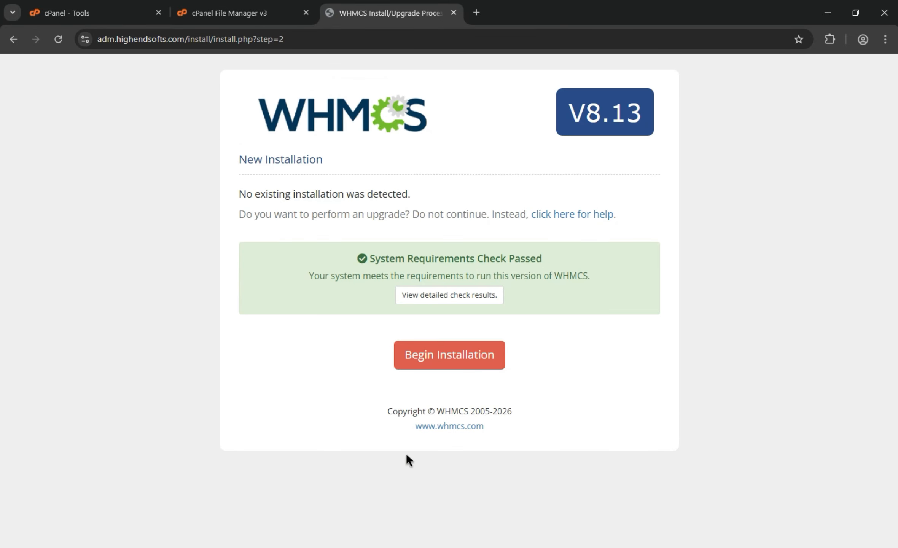
pyautogui.click(433, 354)
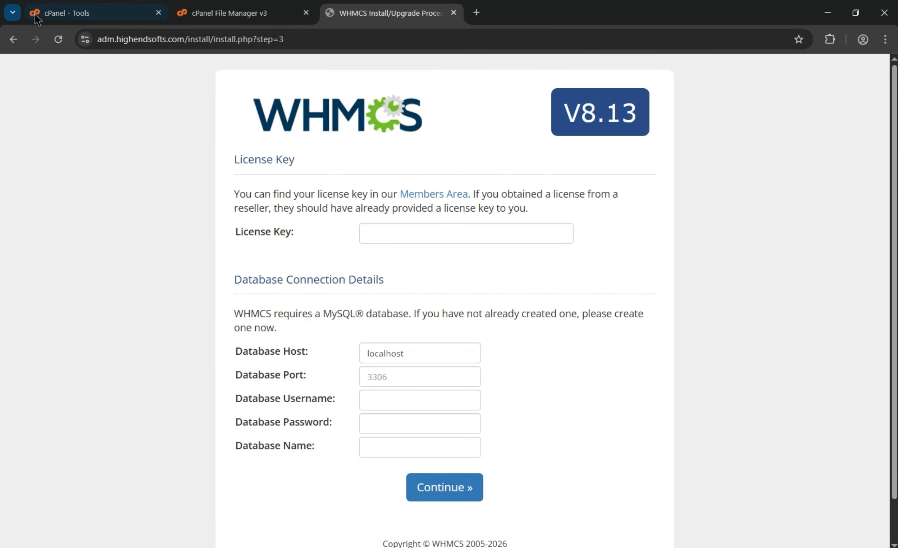
# Find the Database Wizard in cPanel and create a new database with the name suffix db.
pyautogui.click(66, 3)
pyautogui.click(643, 72)
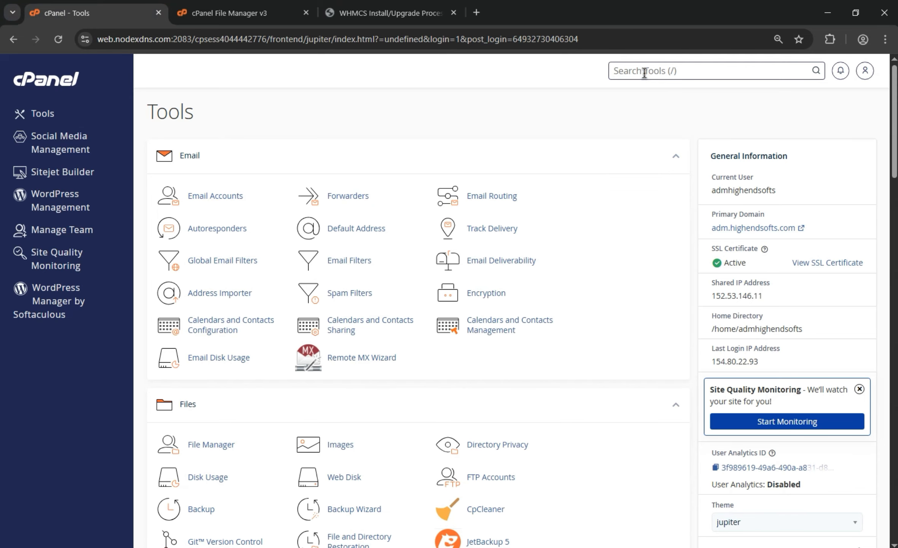
pyautogui.write('data')
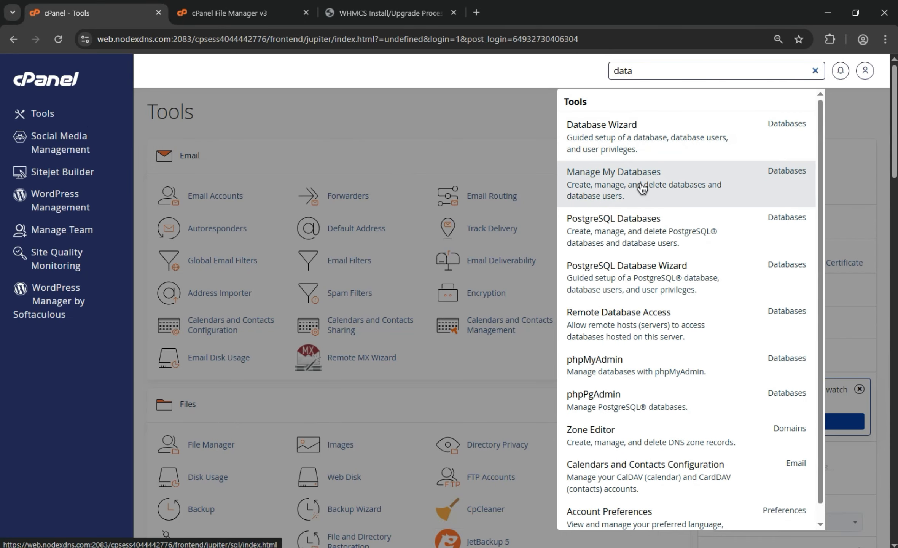
pyautogui.click(635, 145)
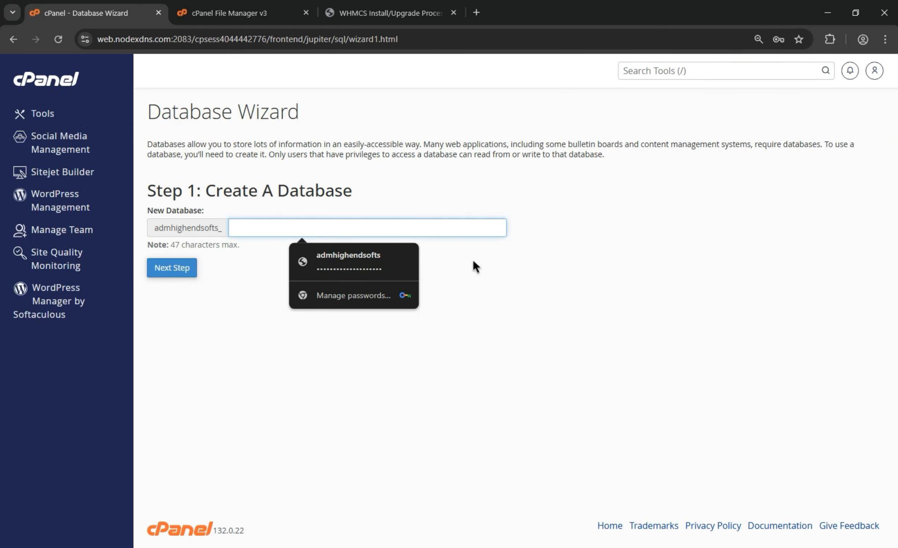
pyautogui.write('db')
pyautogui.click(187, 266)
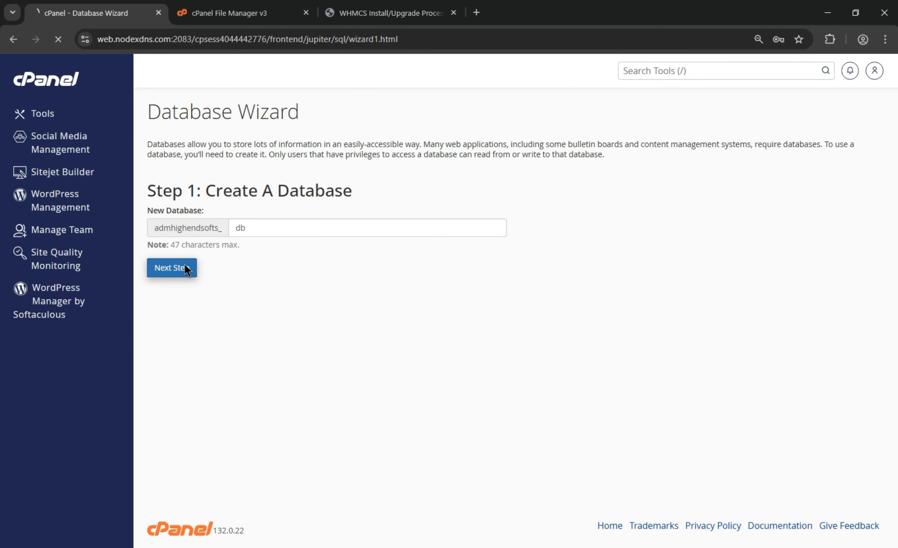
# Create a database user with the name suffix db, copying and using a generated password.
pyautogui.doubleClick(186, 212)
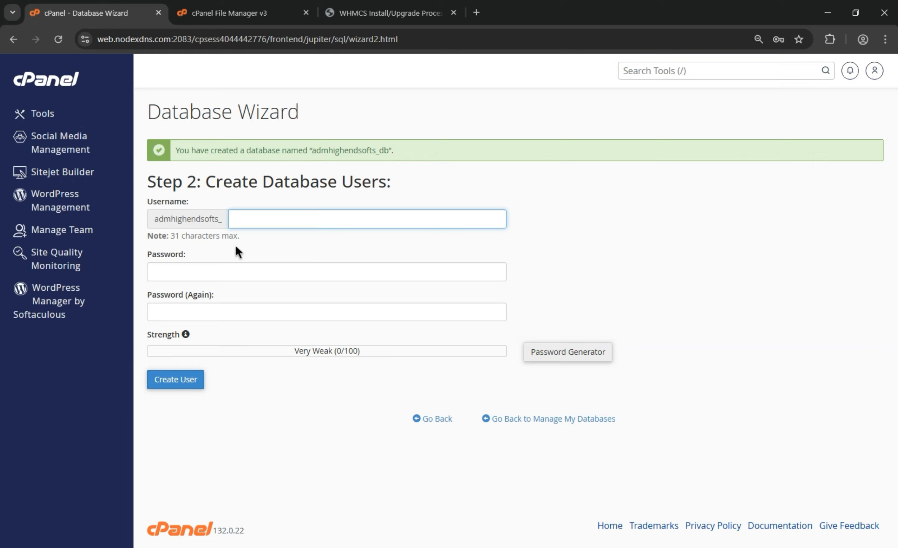
pyautogui.write('db')
pyautogui.click(582, 352)
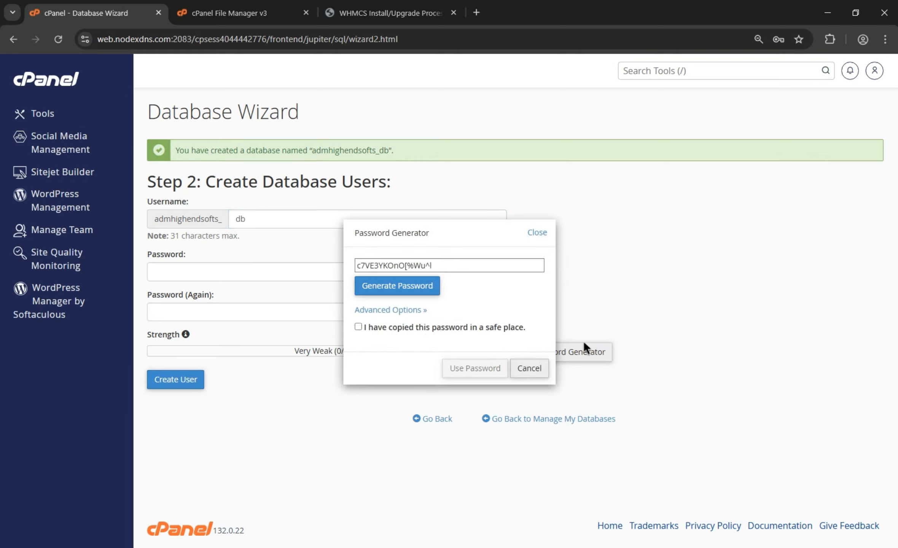
pyautogui.click(542, 236)
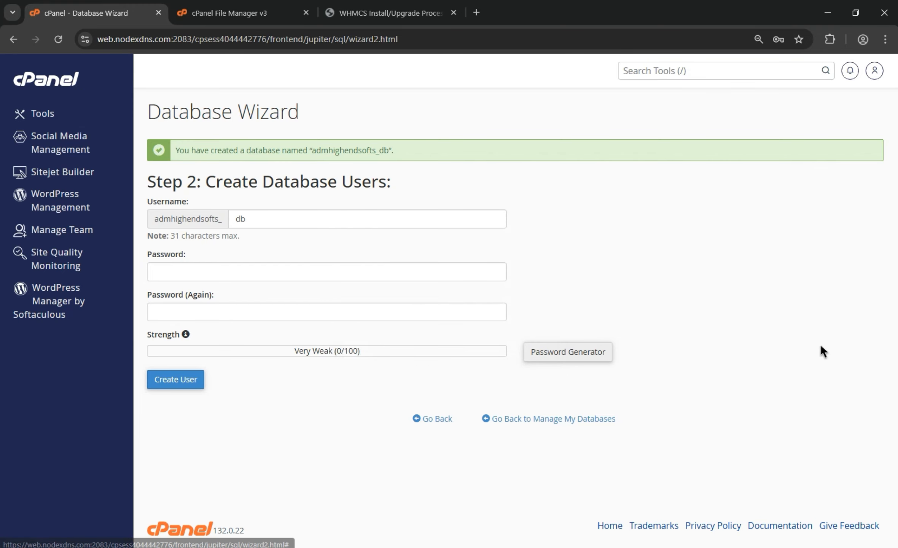
pyautogui.click(596, 353)
pyautogui.moveTo(450, 265); pyautogui.dragTo(286, 253)
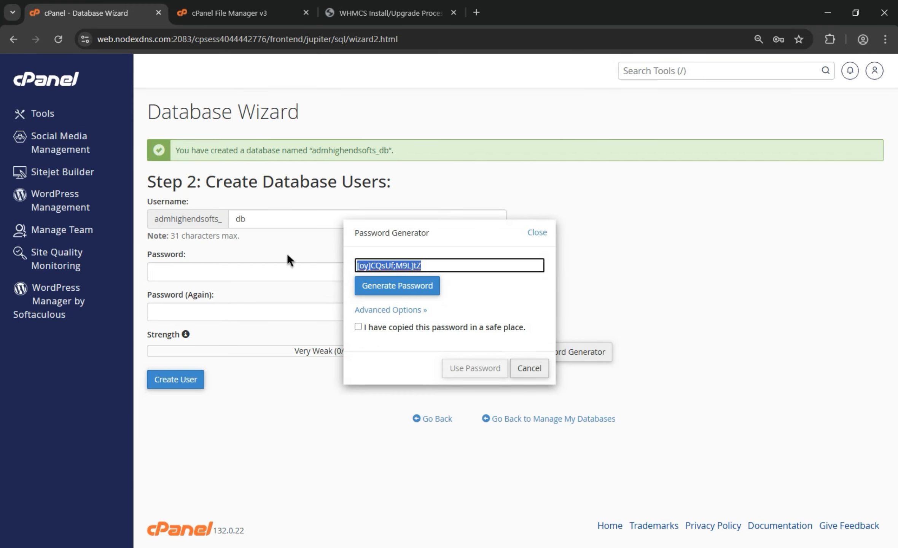
pyautogui.click(417, 329)
pyautogui.click(233, 446)
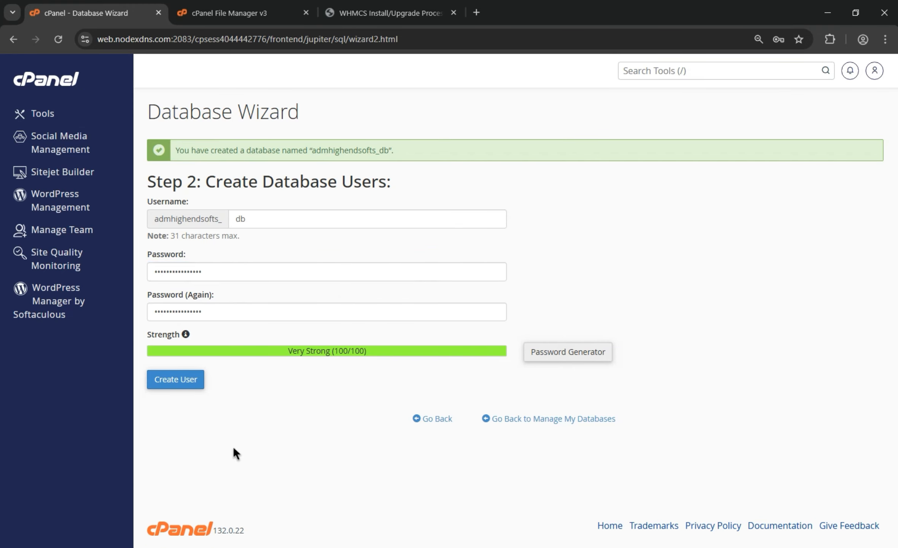
pyautogui.click(190, 384)
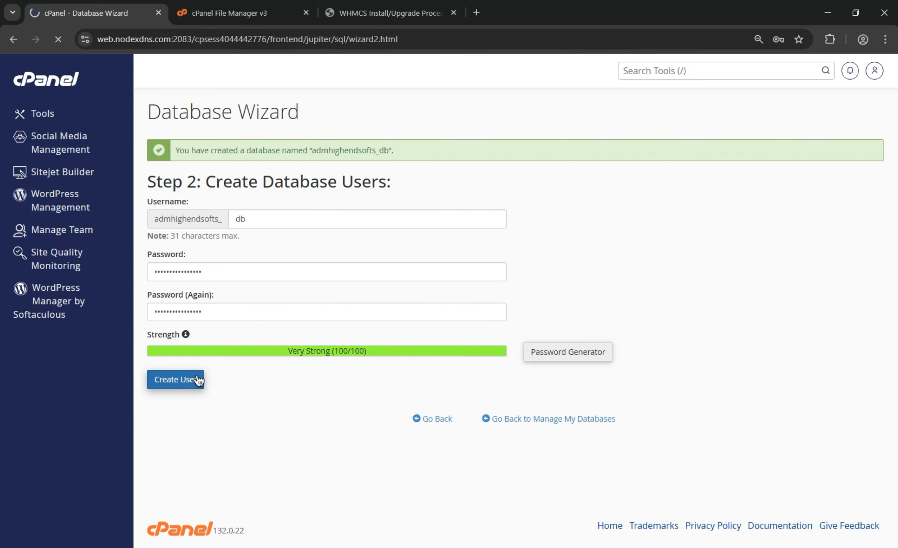
# Check the database connection fields in the WHMCS installer and dismiss the browser's offer to save the password.
pyautogui.click(384, 12)
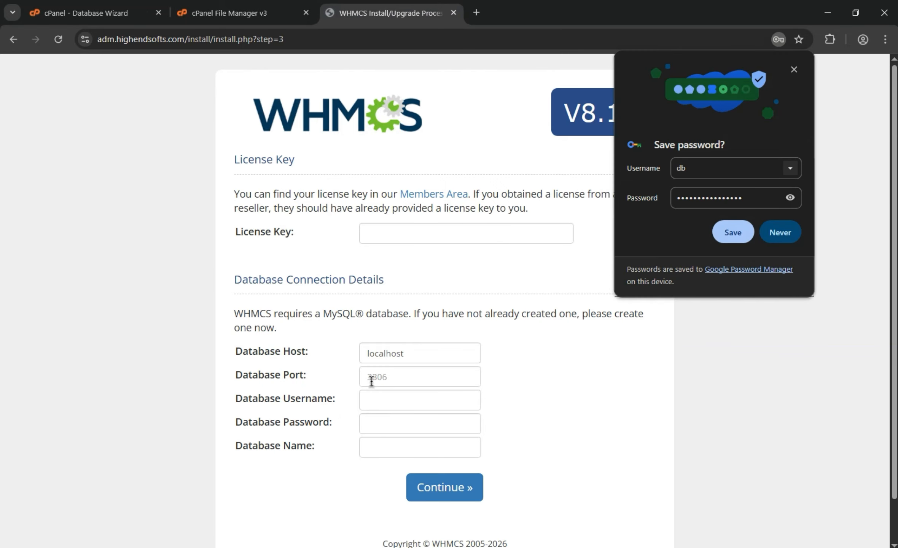
pyautogui.scroll(-2, 372, 382)
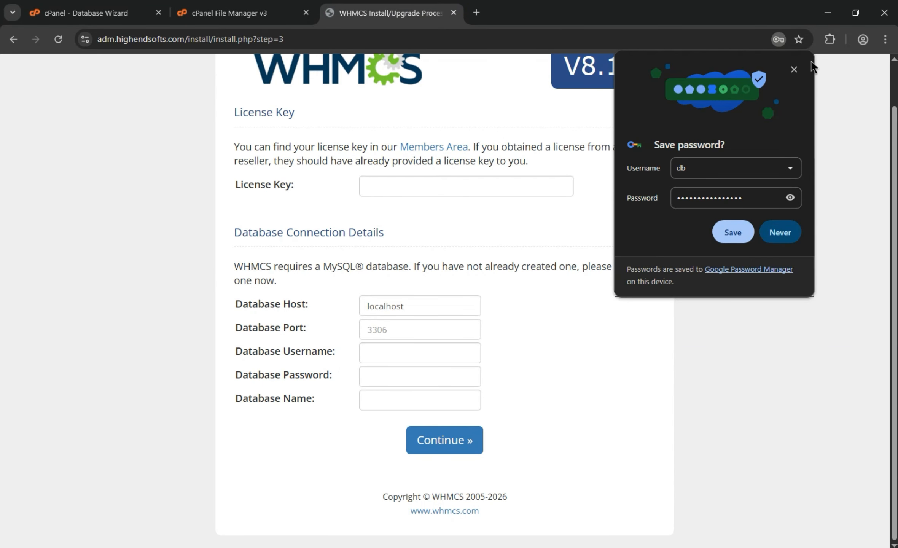
pyautogui.click(794, 70)
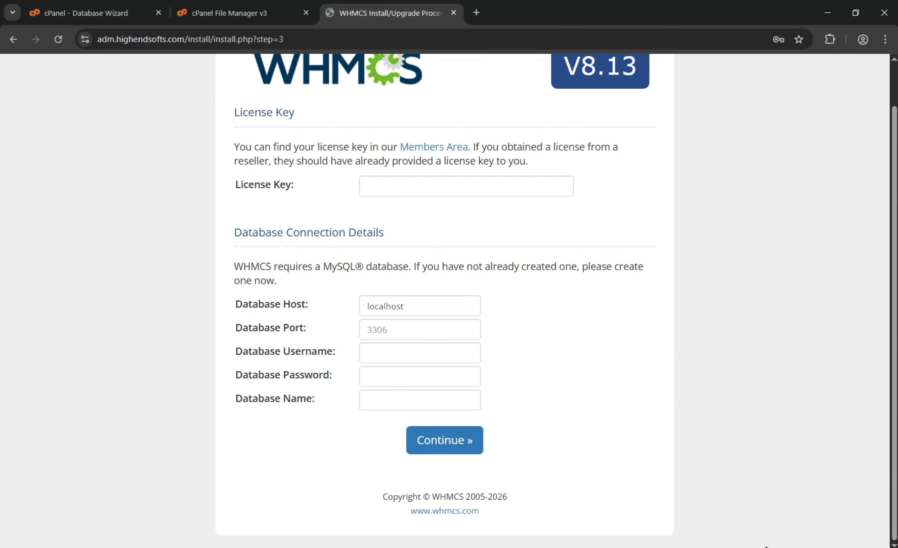
pyautogui.scroll(2, 689, 361)
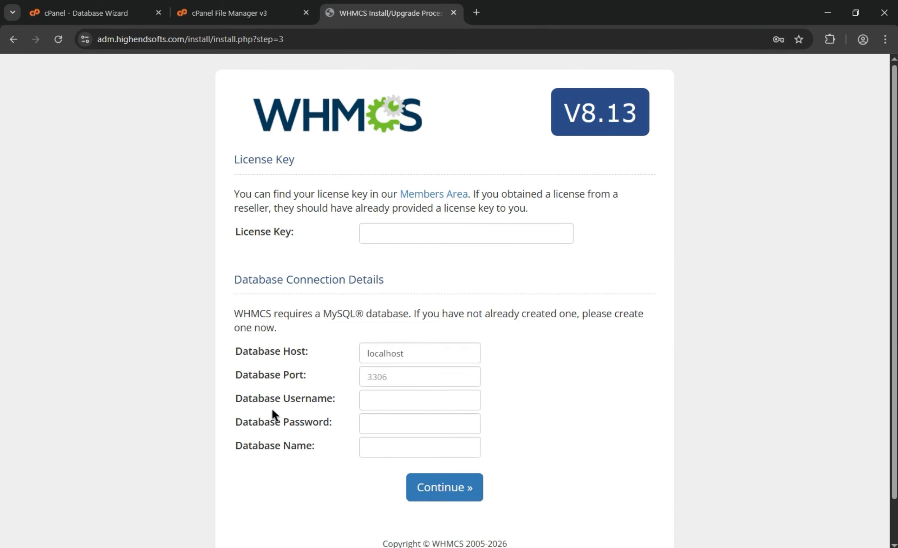
# Copy the database username from the cPanel Database Wizard and grant that user ALL PRIVILEGES on the new database.
pyautogui.click(85, 12)
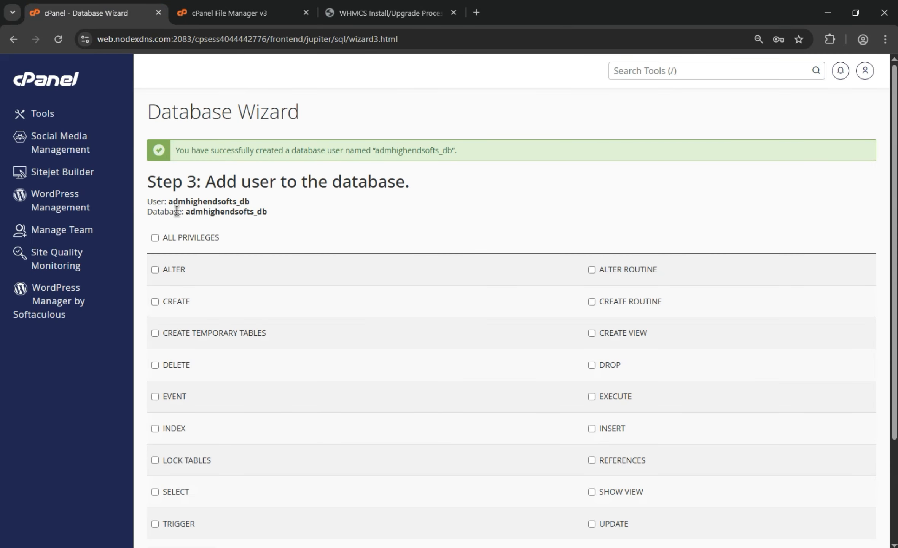
pyautogui.doubleClick(187, 197)
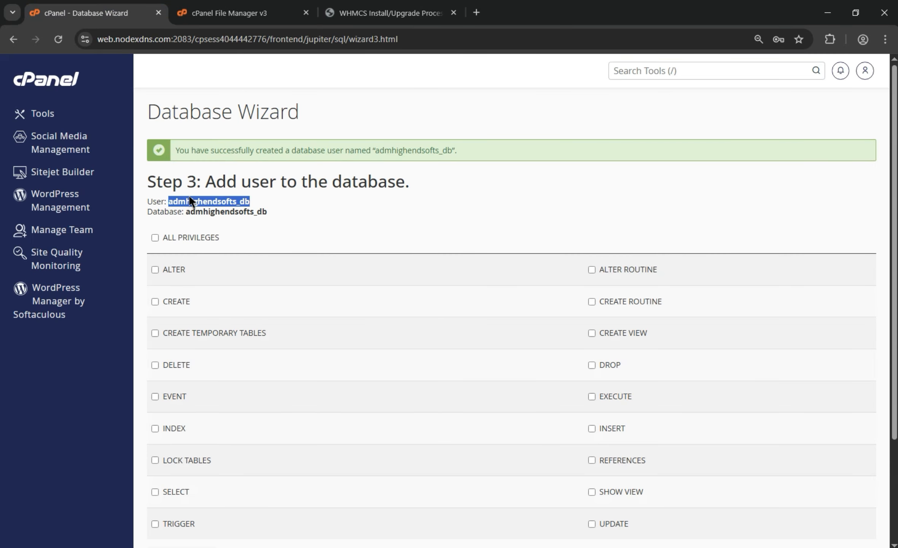
pyautogui.click(155, 238)
pyautogui.scroll(-3, 214, 418)
pyautogui.scroll(3, 266, 323)
pyautogui.click(324, 201)
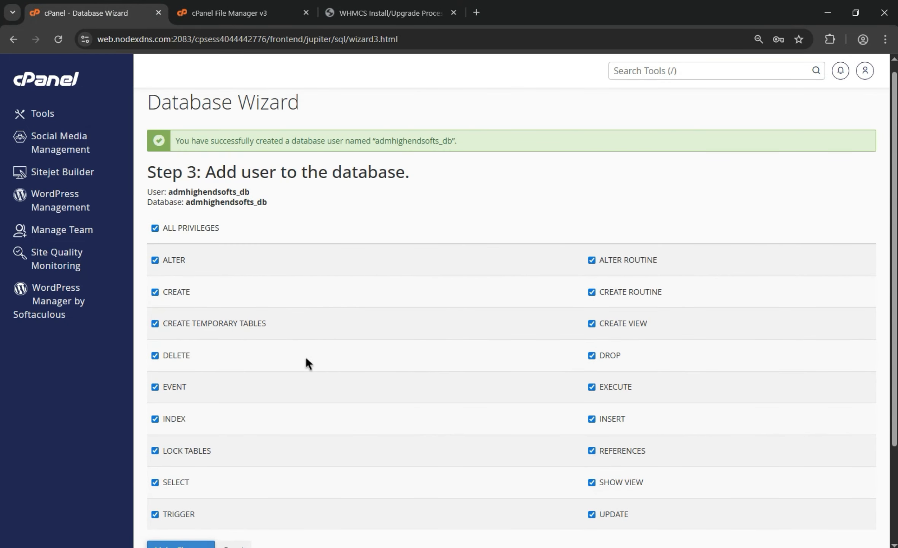
pyautogui.doubleClick(193, 193)
pyautogui.hotkey('ctrl', 'c')
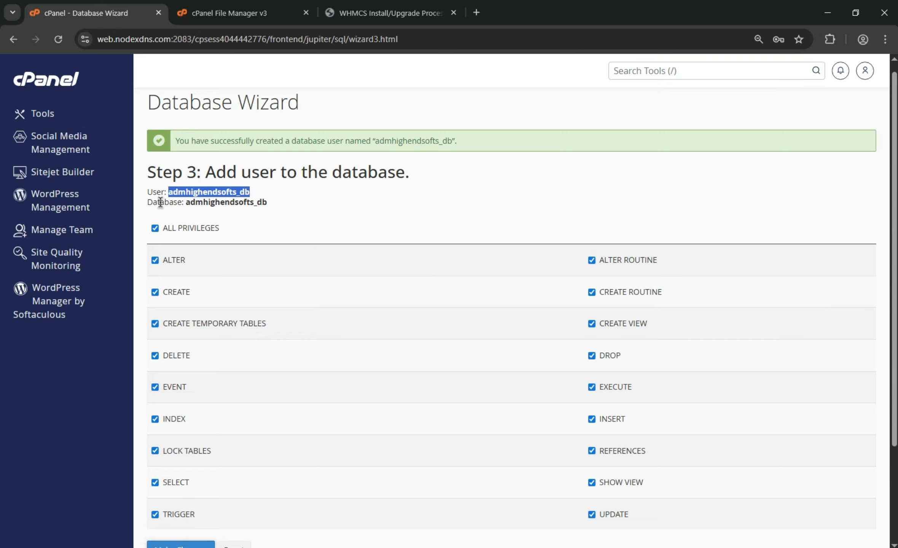
pyautogui.scroll(-3, 163, 248)
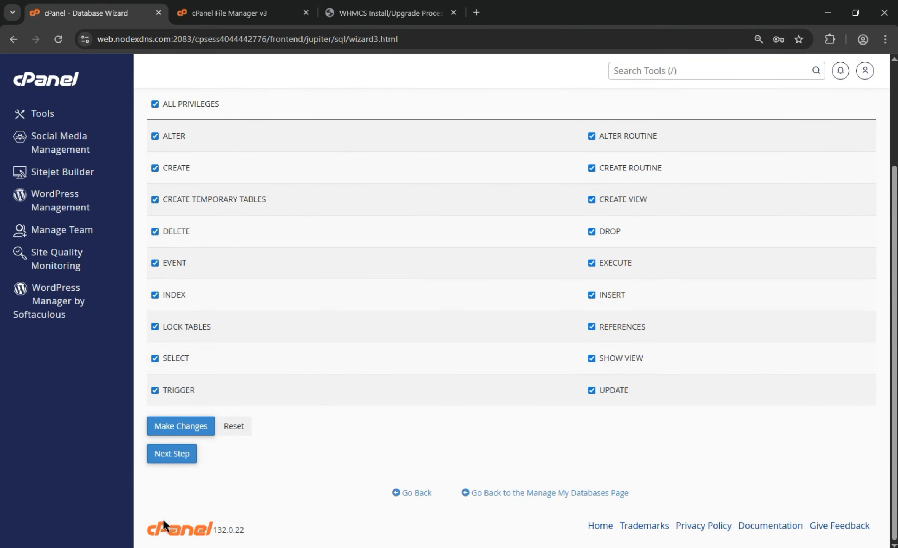
pyautogui.click(180, 428)
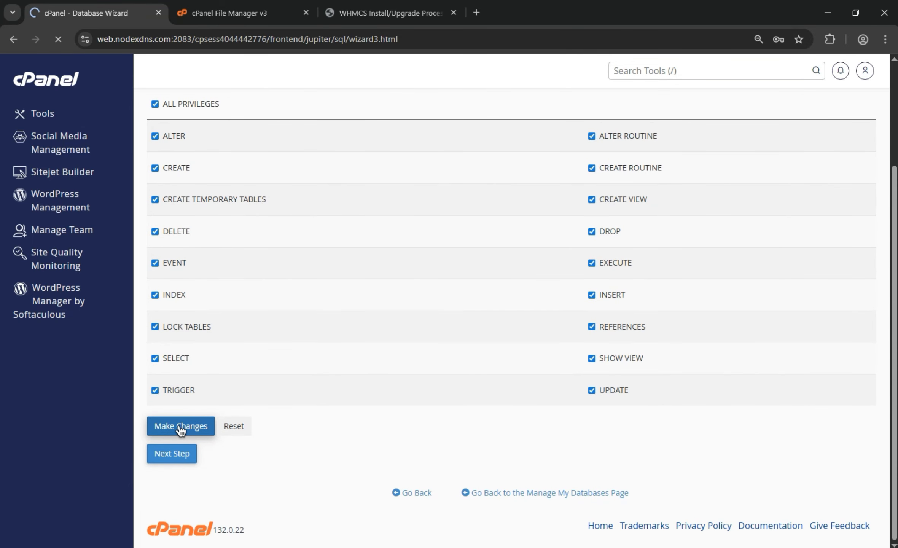
# In the WHMCS installer, enter admhighendsofts_db as database username and database name, and paste the copied database password.
pyautogui.click(365, 12)
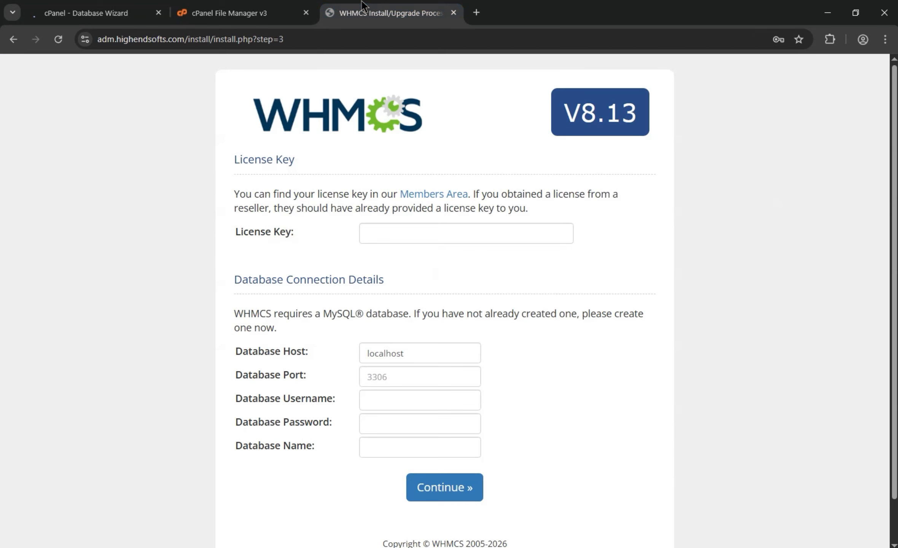
pyautogui.click(391, 400)
pyautogui.hotkey('ctrl', 'v')
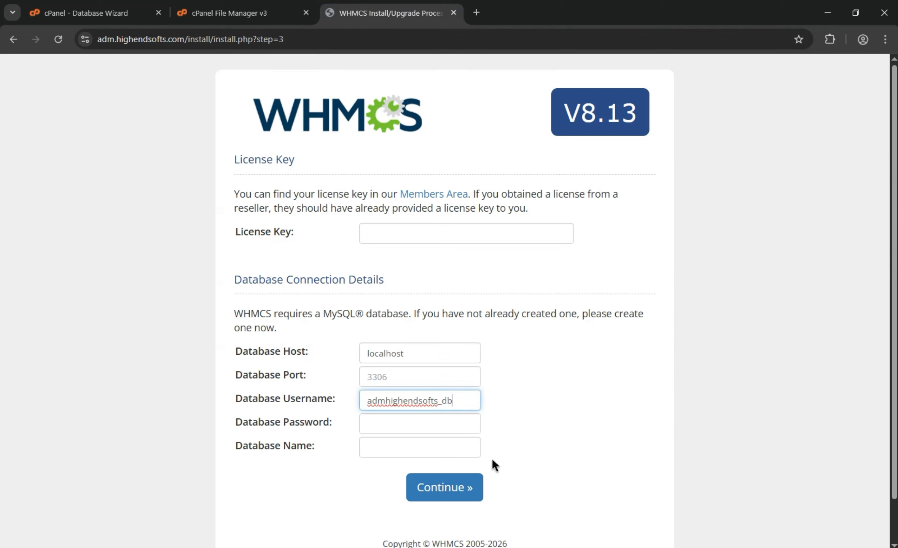
pyautogui.click(372, 445)
pyautogui.hotkey('ctrl', 'v')
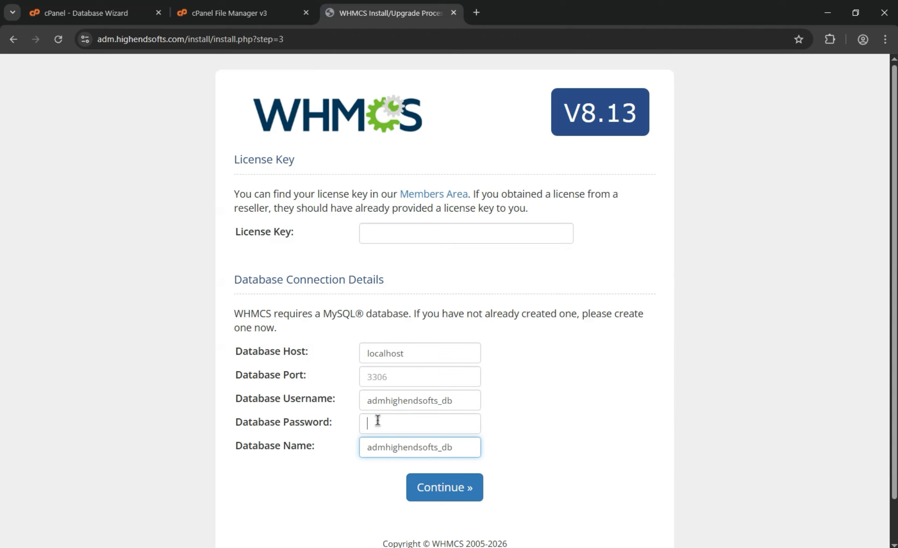
pyautogui.click(381, 422)
pyautogui.press('super+v')
pyautogui.click(421, 279)
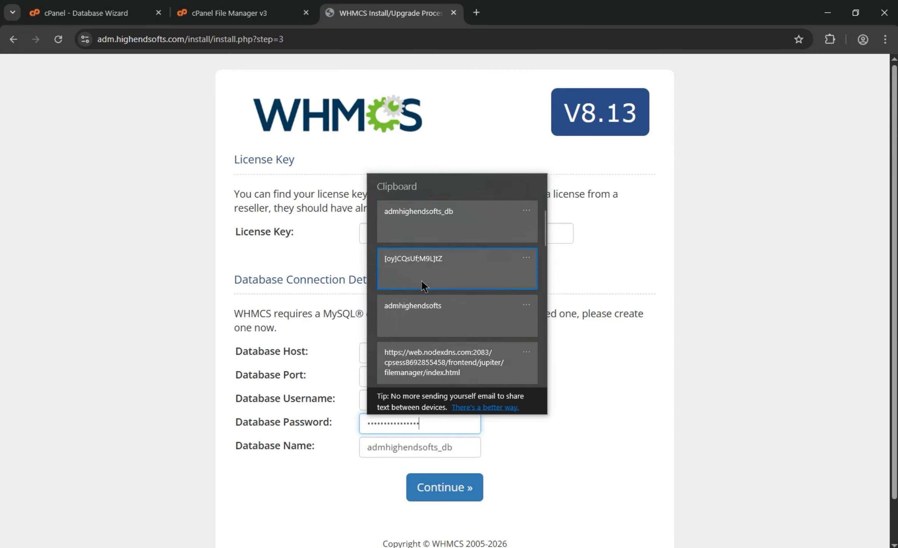
pyautogui.doubleClick(443, 424)
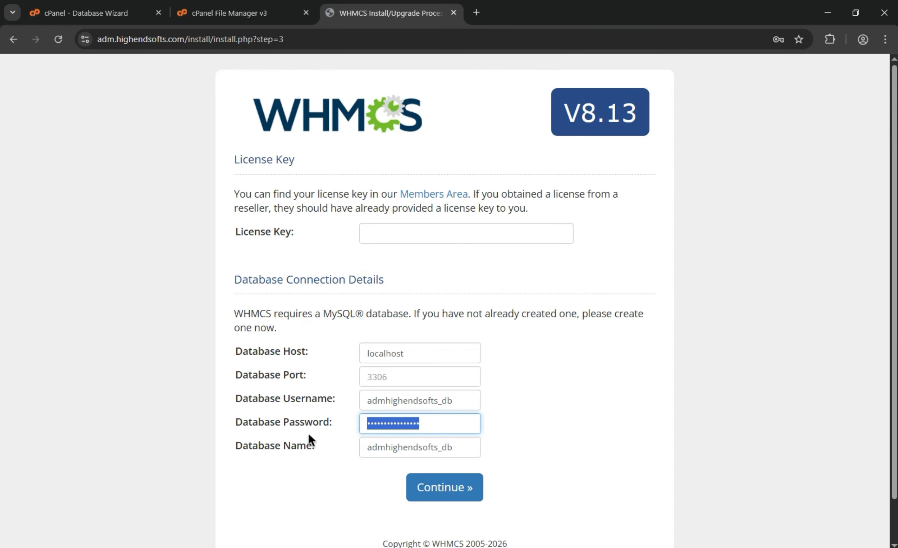
# Paste the WHMCS license key and submit the license and database details to initialise the database.
pyautogui.click(373, 236)
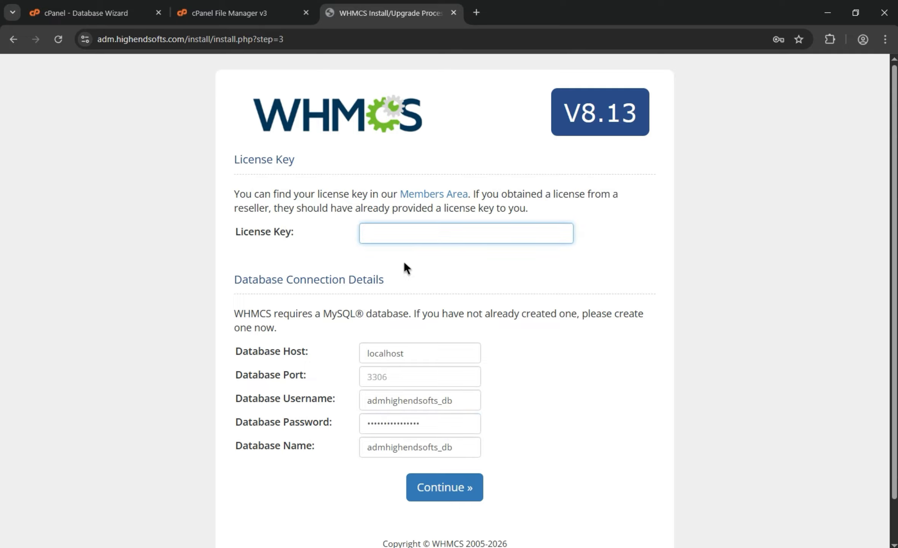
pyautogui.click(723, 199)
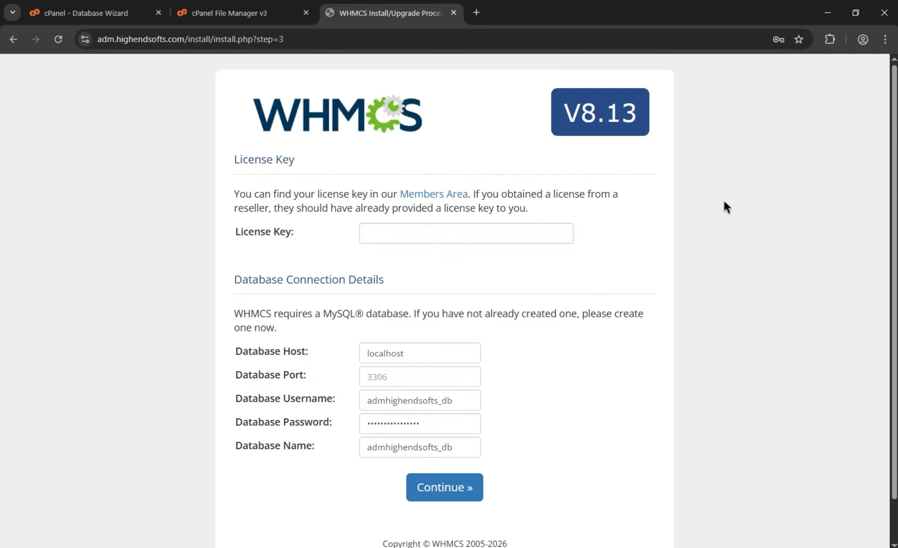
pyautogui.click(387, 235)
pyautogui.hotkey('ctrl', 'v')
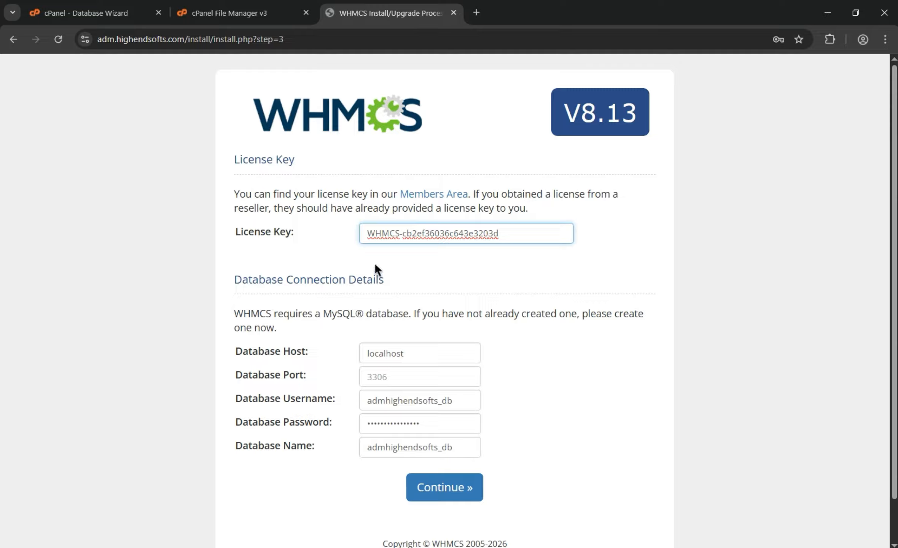
pyautogui.moveTo(362, 236); pyautogui.dragTo(571, 240)
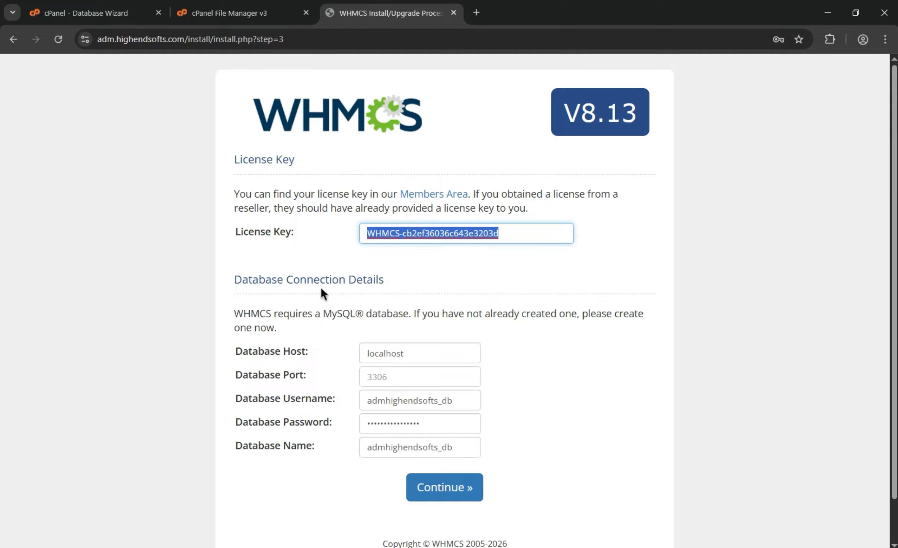
pyautogui.click(462, 254)
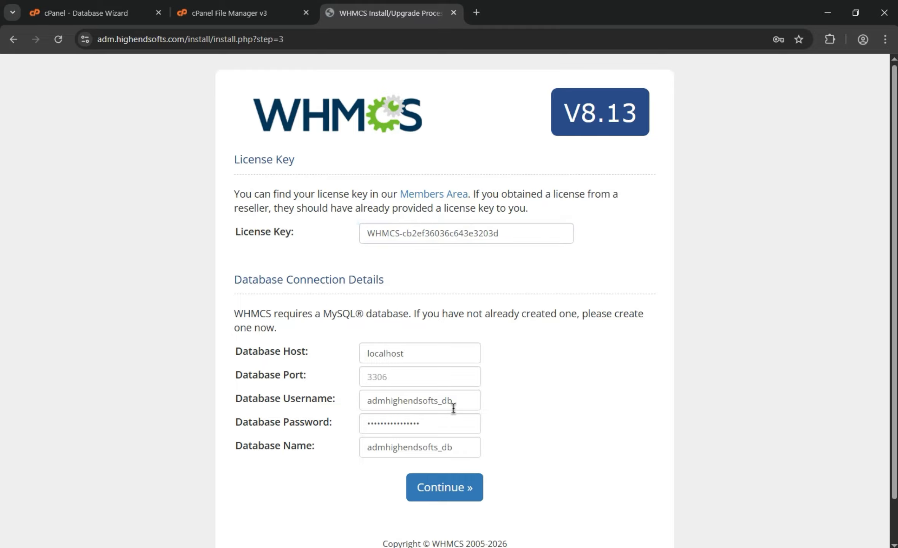
pyautogui.click(464, 498)
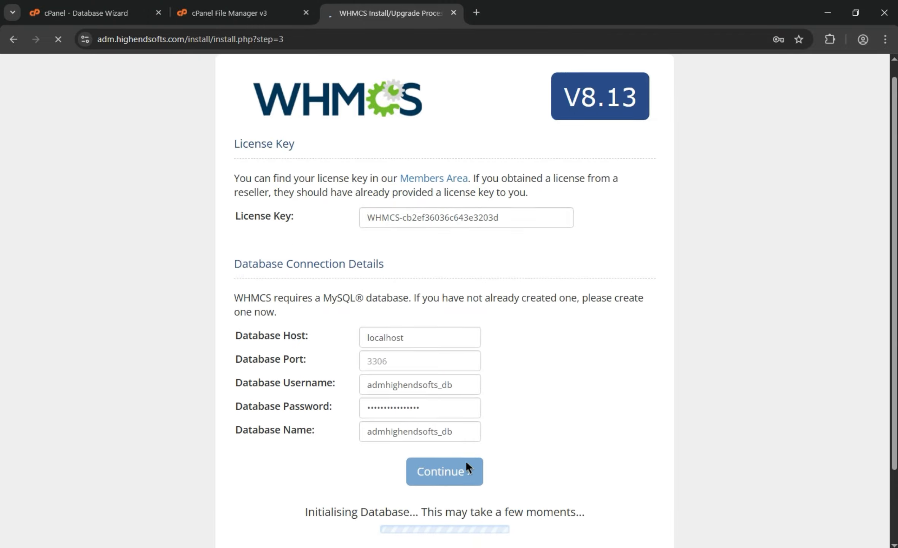
# Check the database initialisation progress and the Database Wizard's completion page in cPanel, returning to the WHMCS installer.
pyautogui.scroll(-2, 466, 462)
pyautogui.doubleClick(326, 424)
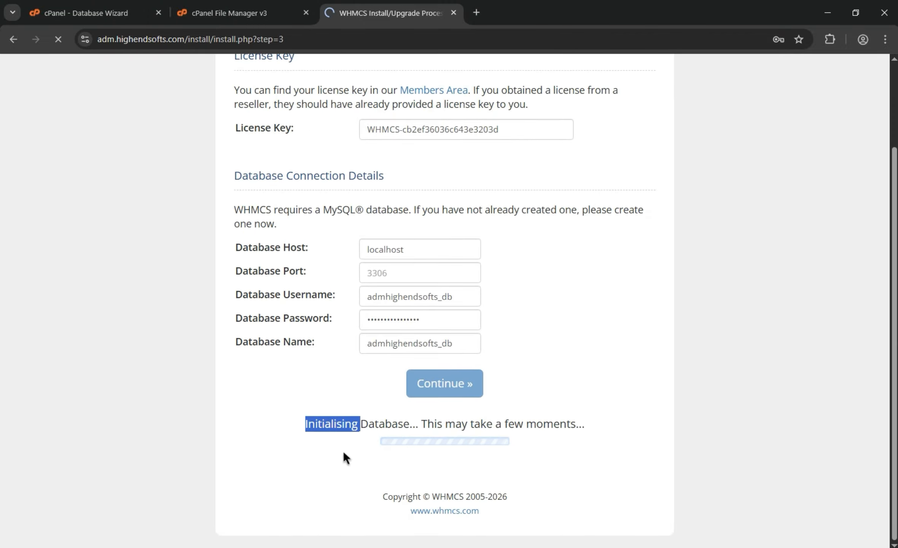
pyautogui.click(91, 11)
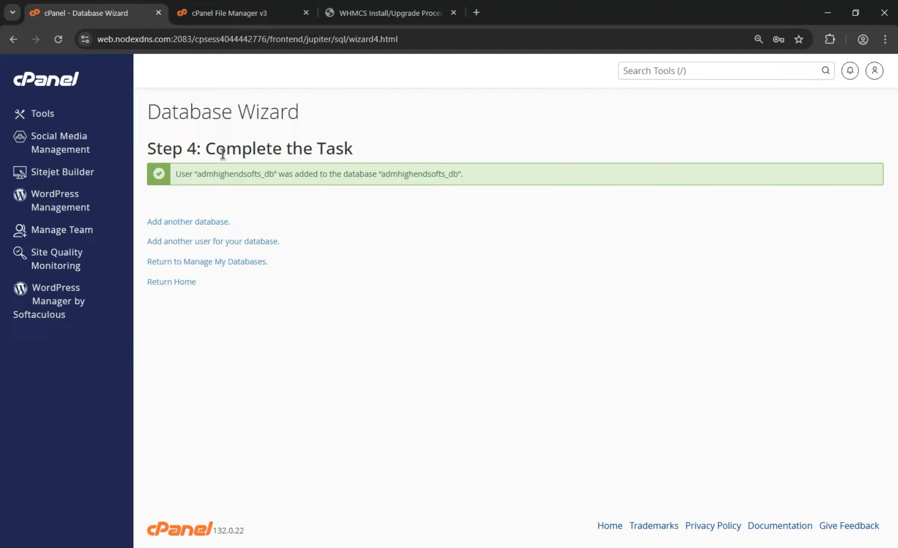
pyautogui.moveTo(223, 153); pyautogui.dragTo(383, 143)
pyautogui.click(362, 12)
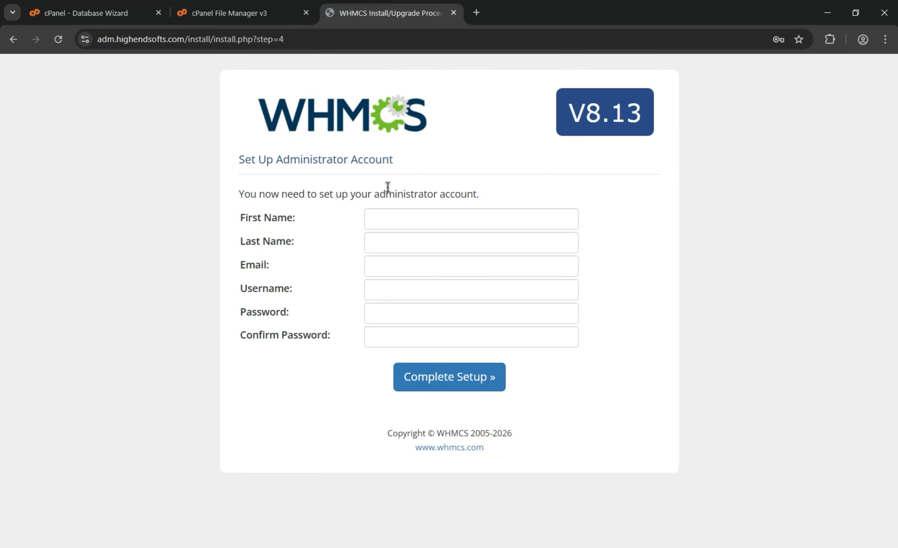
# Fill in the administrator's first name, last name, email, username admin and matching account password, and complete the setup.
pyautogui.moveTo(240, 157); pyautogui.dragTo(476, 161)
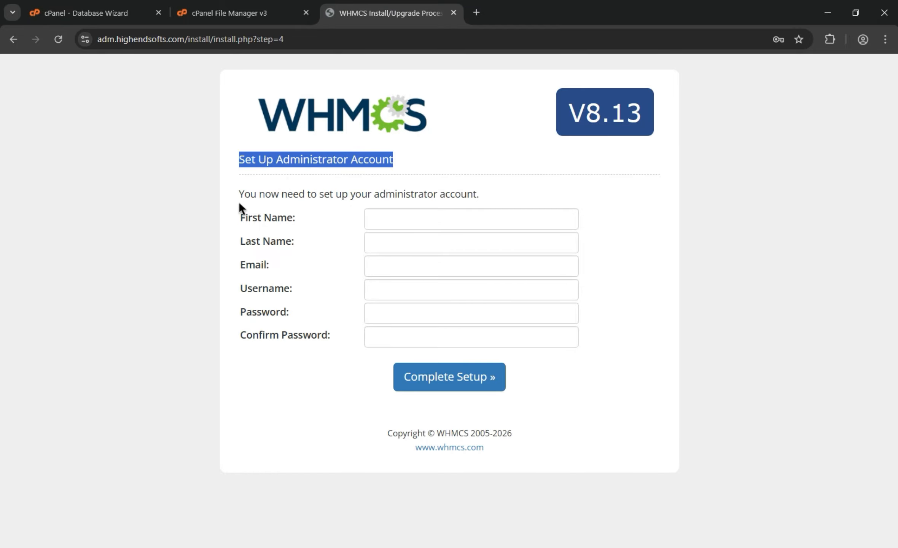
pyautogui.click(377, 219)
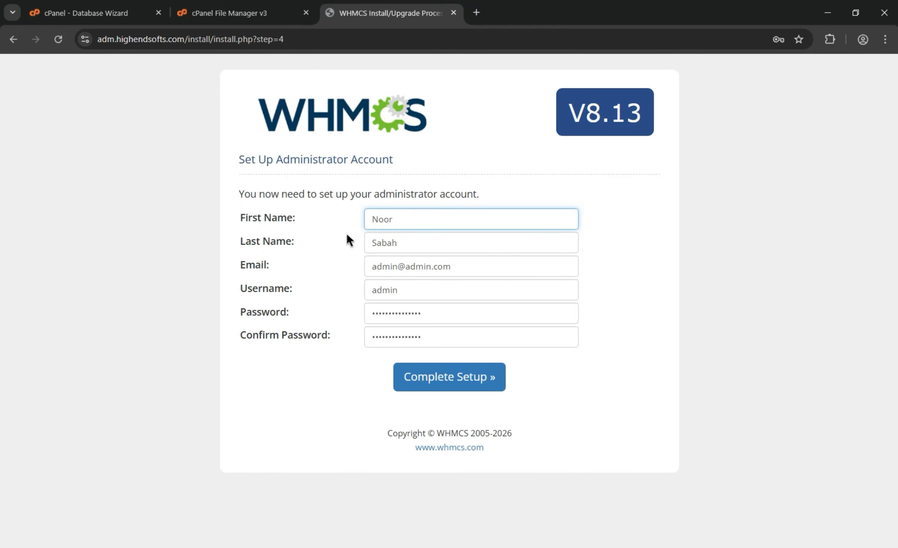
pyautogui.click(414, 217)
pyautogui.click(426, 241)
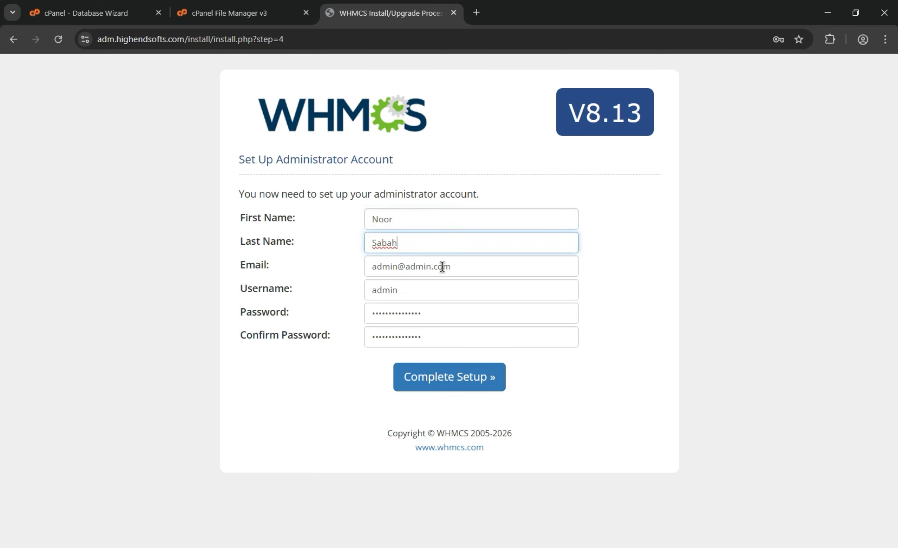
pyautogui.tripleClick(384, 268)
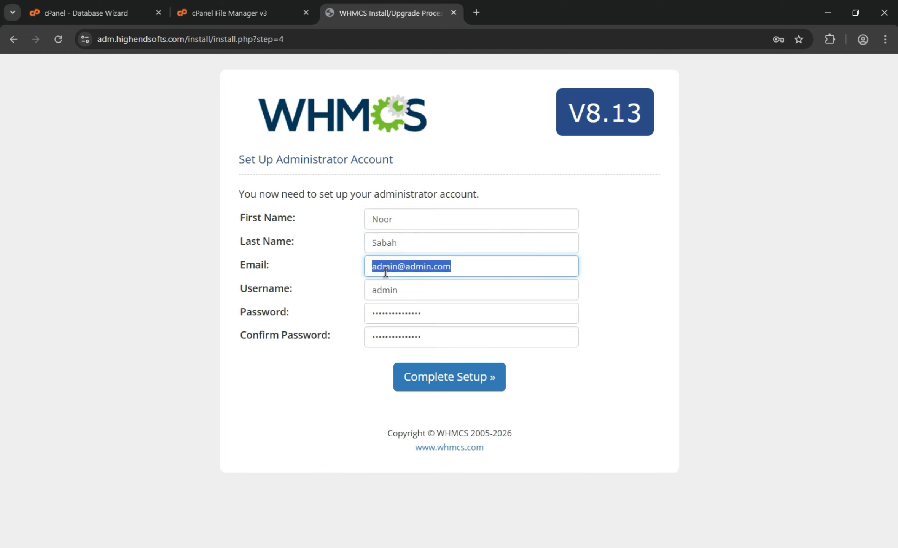
pyautogui.doubleClick(404, 295)
pyautogui.doubleClick(412, 314)
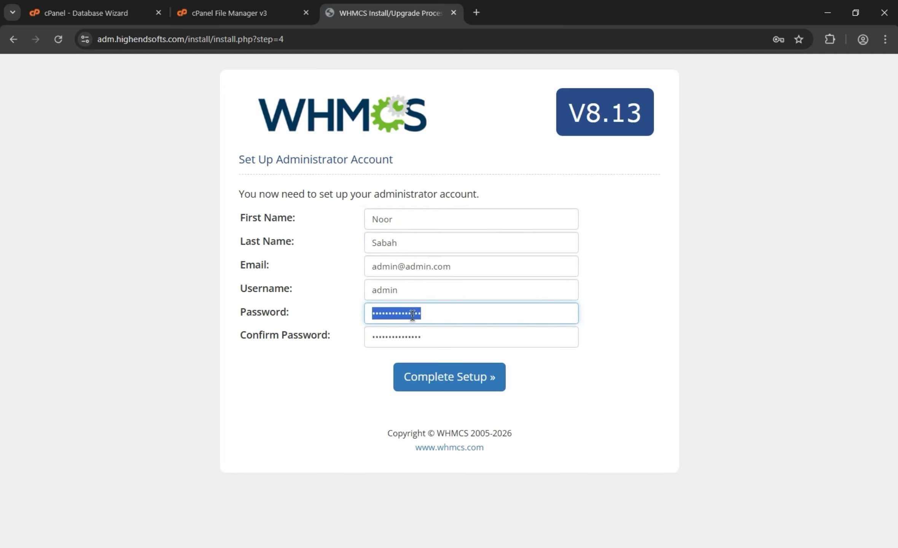
pyautogui.doubleClick(416, 336)
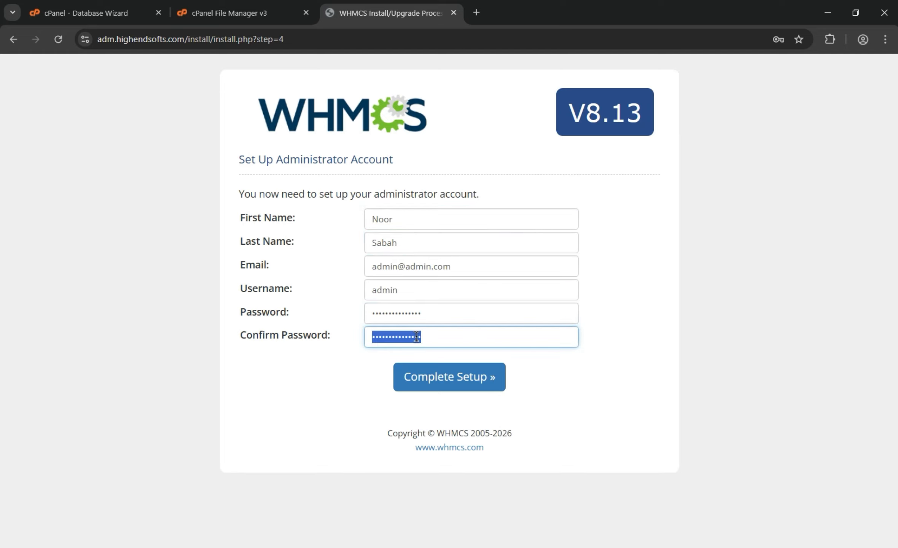
pyautogui.click(450, 380)
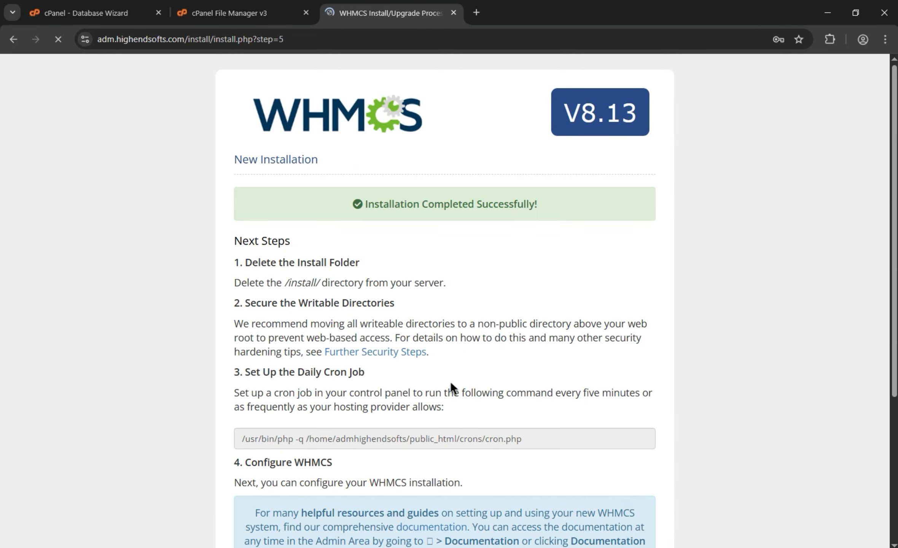
# Decline the browser's offer to save the password and copy the daily cron job command from the installer's next steps.
pyautogui.moveTo(362, 204); pyautogui.dragTo(537, 206)
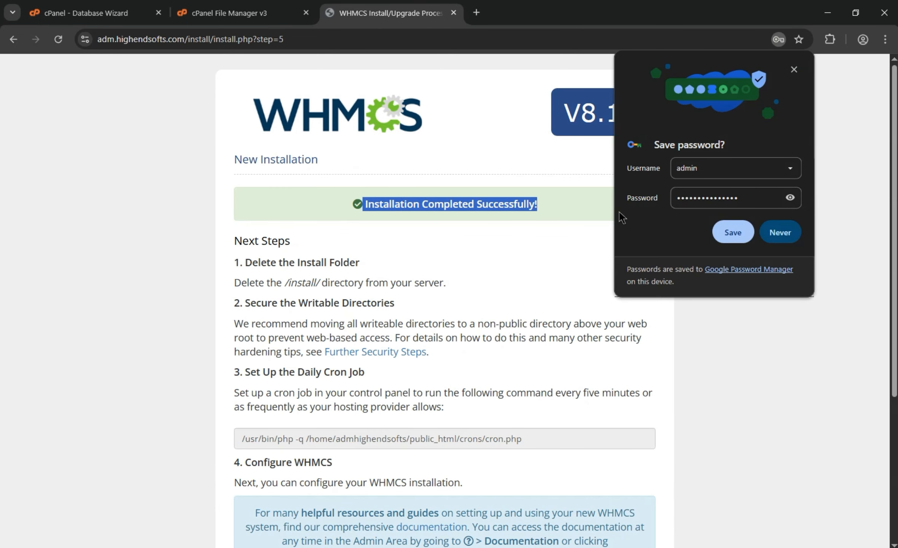
pyautogui.click(780, 232)
pyautogui.scroll(-5, 531, 419)
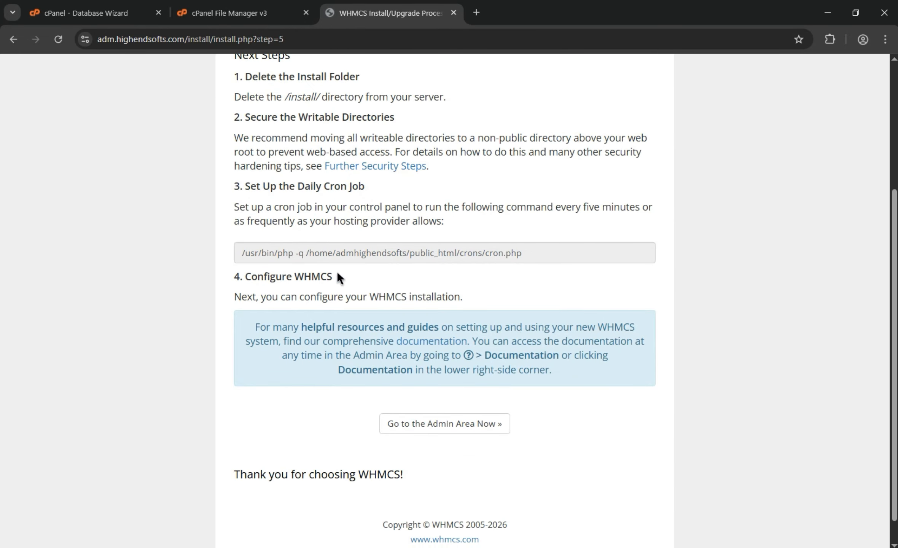
pyautogui.tripleClick(334, 259)
pyautogui.hotkey('ctrl', 'c')
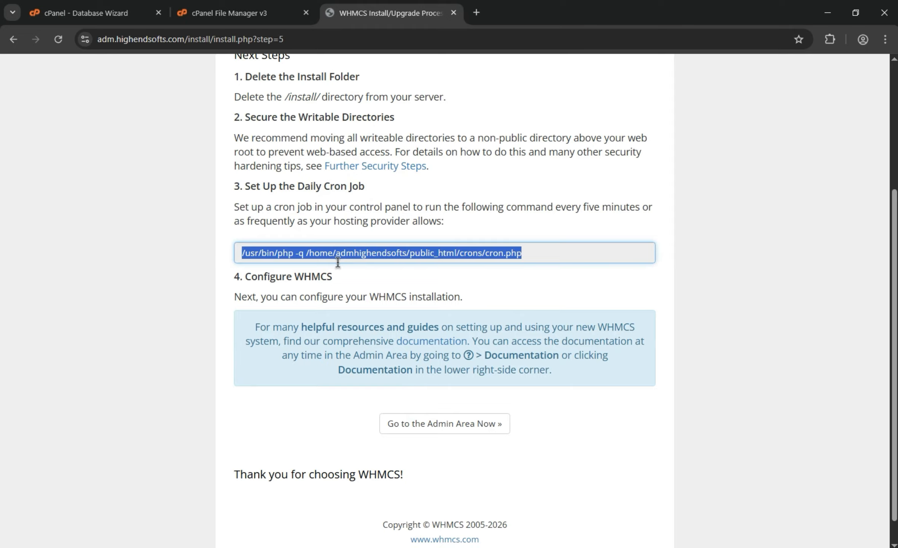
# Search the cPanel tools for "cr" and open Cron Jobs.
pyautogui.click(101, 12)
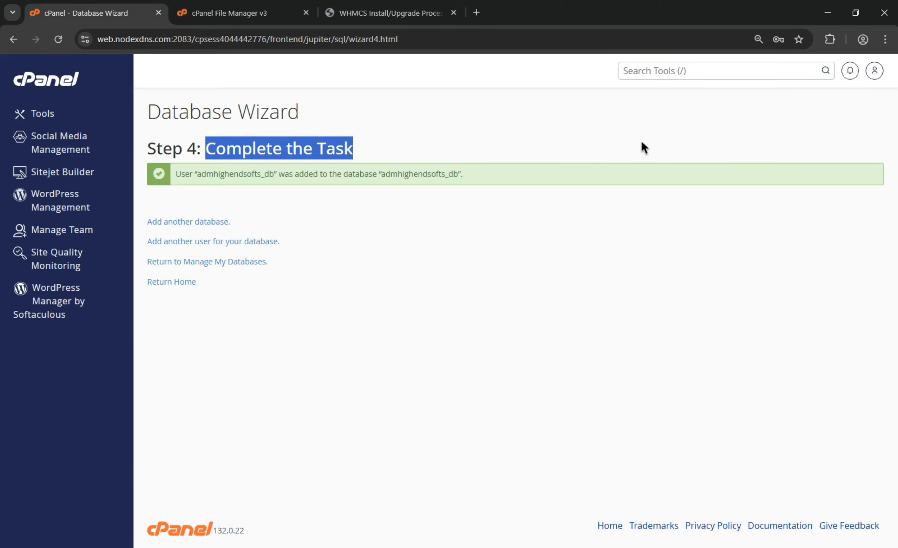
pyautogui.click(653, 68)
pyautogui.write('cr')
pyautogui.click(408, 347)
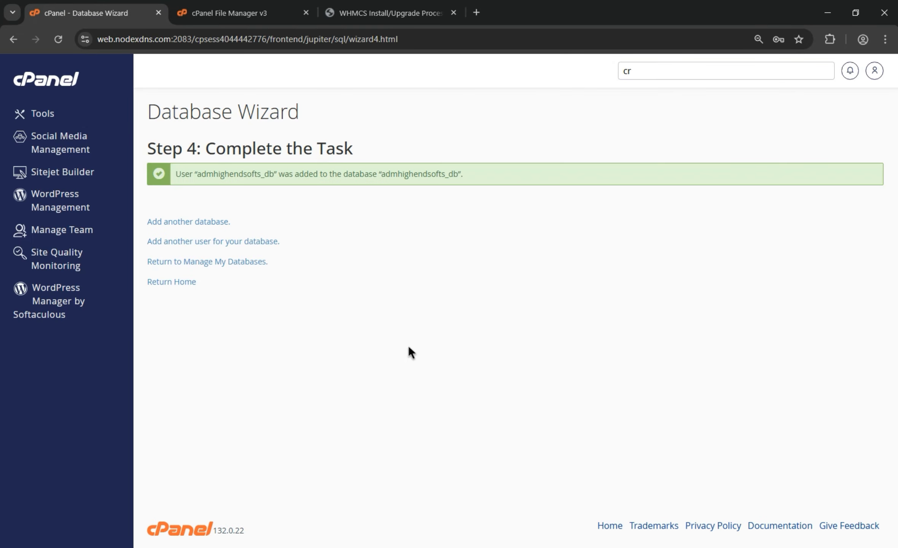
pyautogui.click(391, 12)
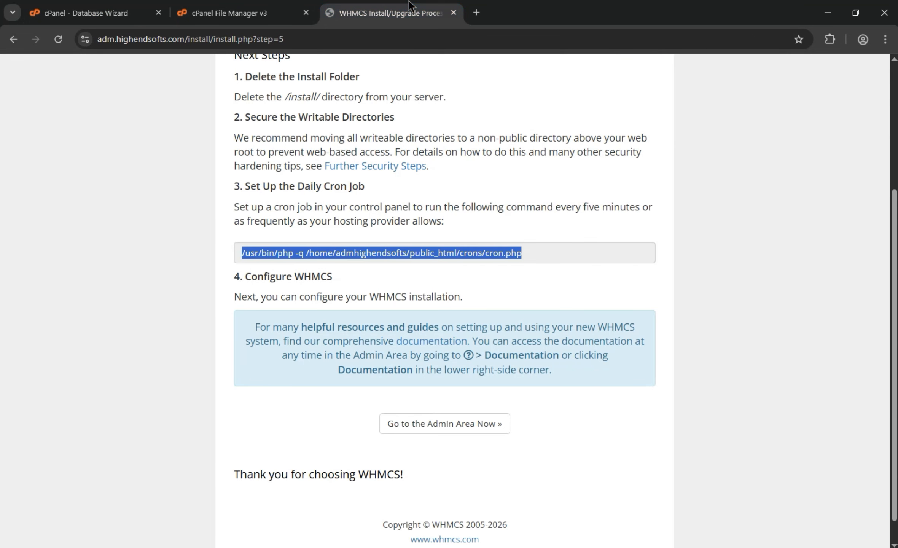
pyautogui.click(114, 6)
pyautogui.click(666, 70)
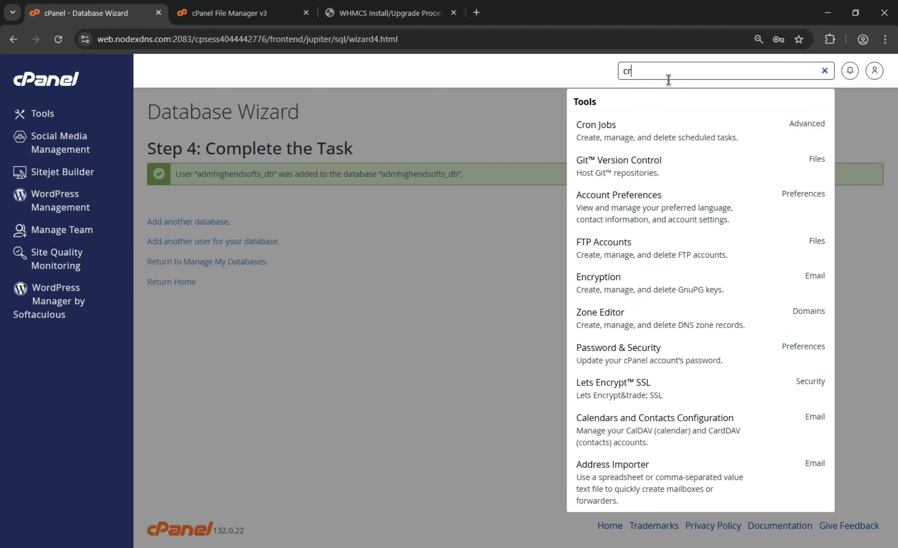
pyautogui.click(643, 132)
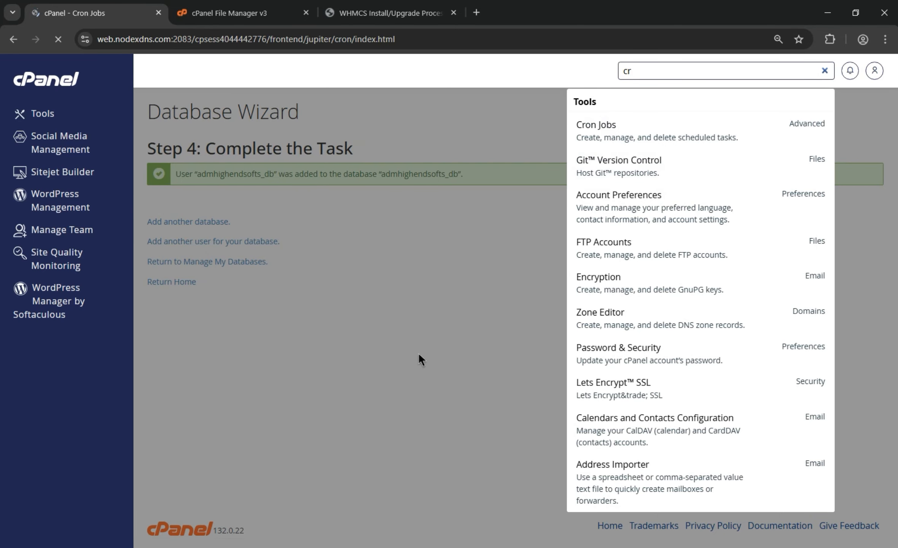
# Set the new cron job's schedule to the common setting Once Per Five Minutes (*/5 * * * *).
pyautogui.scroll(-5, 426, 357)
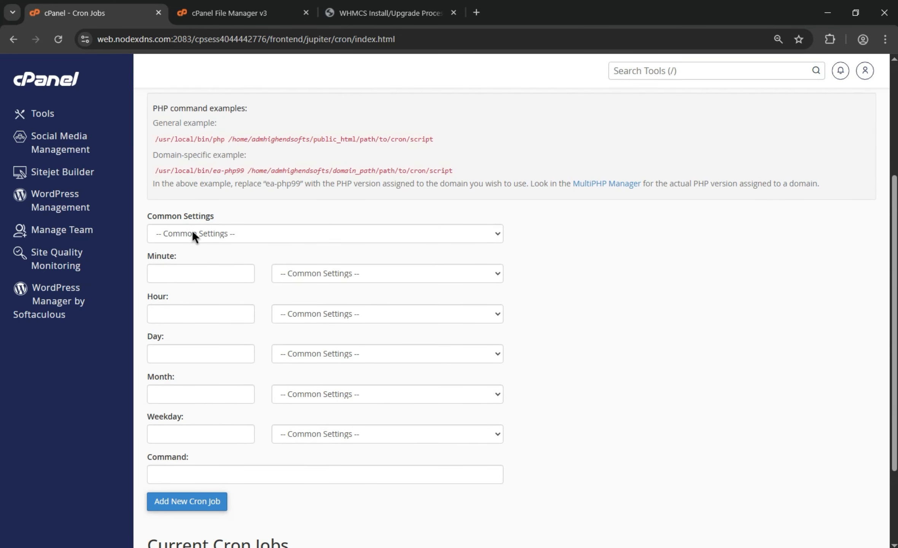
pyautogui.click(192, 233)
pyautogui.click(196, 286)
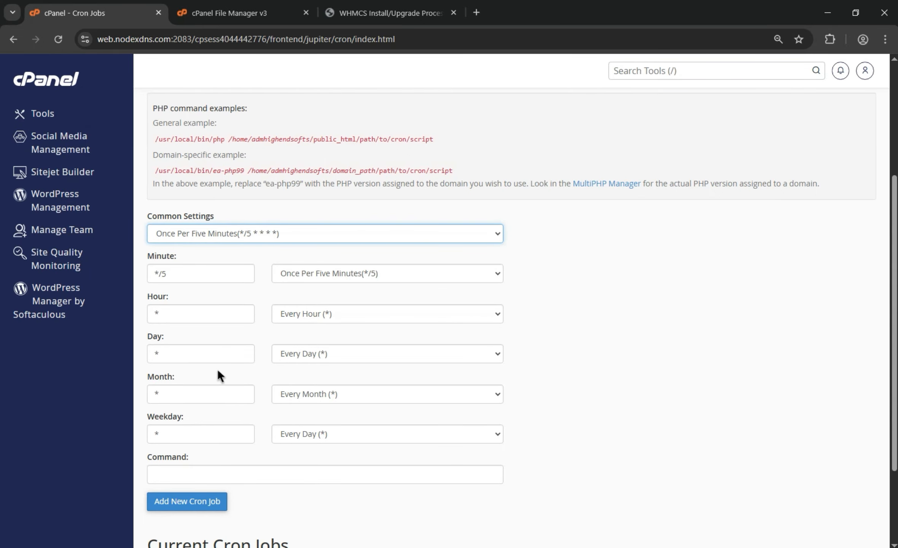
pyautogui.scroll(-3, 218, 369)
pyautogui.scroll(8, 224, 375)
pyautogui.click(306, 350)
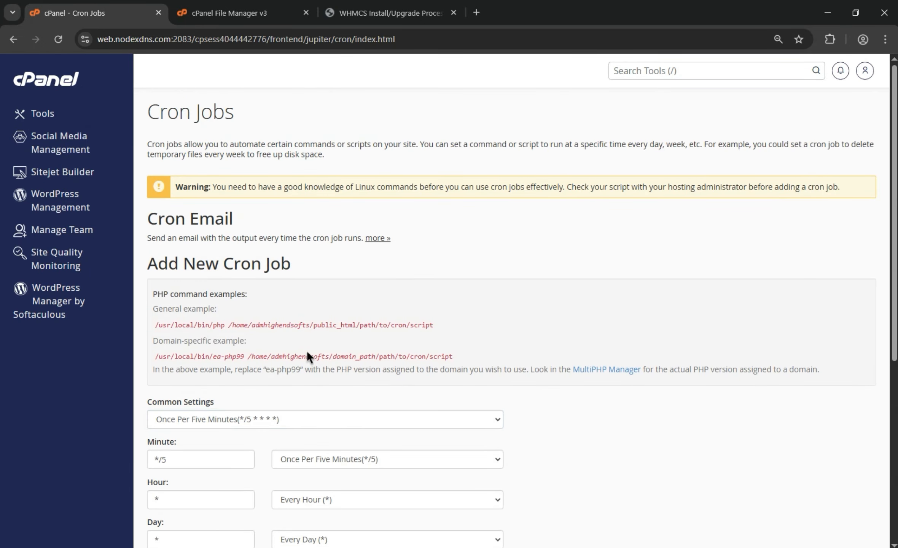
pyautogui.click(260, 421)
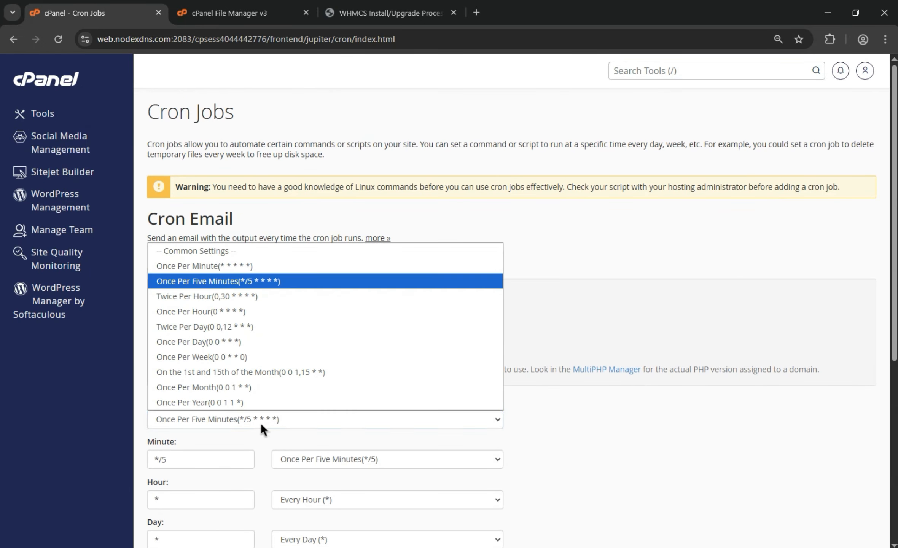
pyautogui.click(223, 281)
# Paste /usr/bin/php -q /home/admhighendsofts/public_html/crons/cron.php as the command and add the new cron job.
pyautogui.scroll(-5, 227, 323)
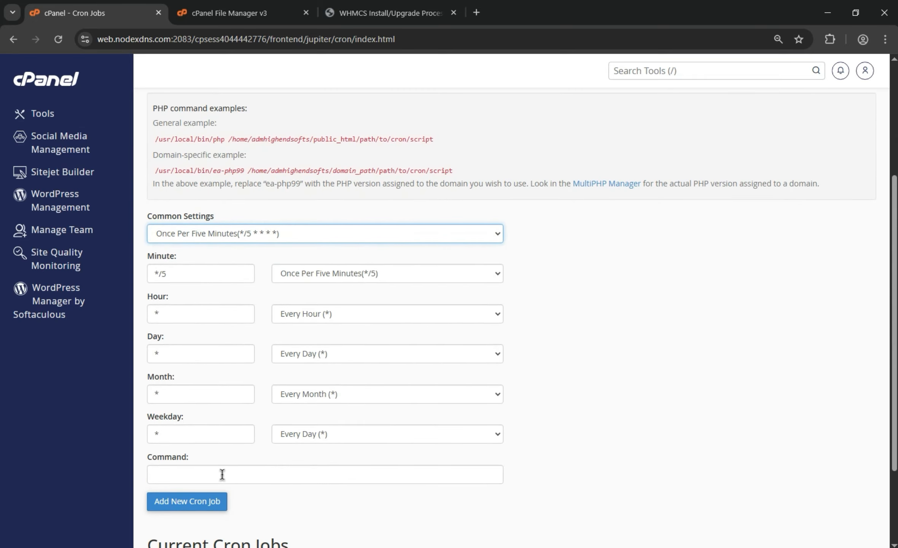
pyautogui.click(222, 474)
pyautogui.hotkey('ctrl', 'v')
pyautogui.click(190, 502)
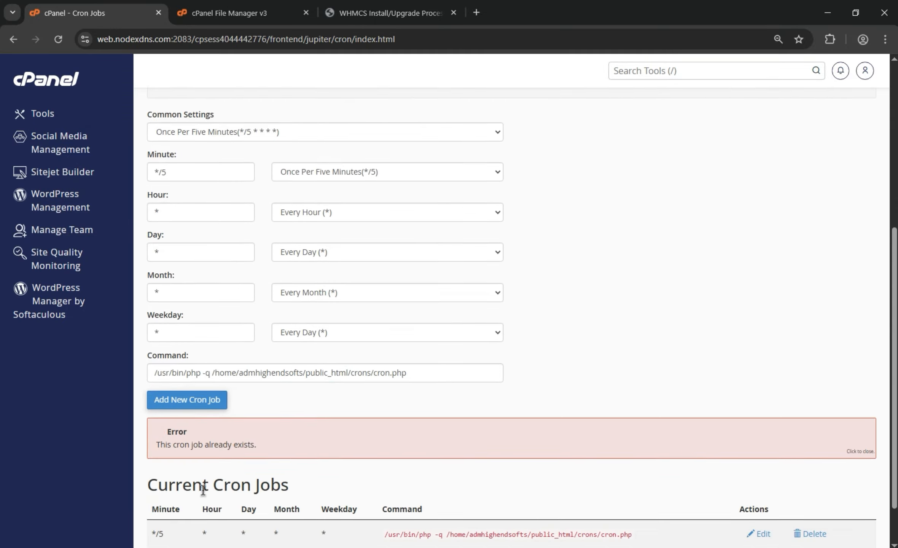
# Look for the copied cron command in the Current Cron Jobs list using the browser's page search.
pyautogui.scroll(-1, 202, 490)
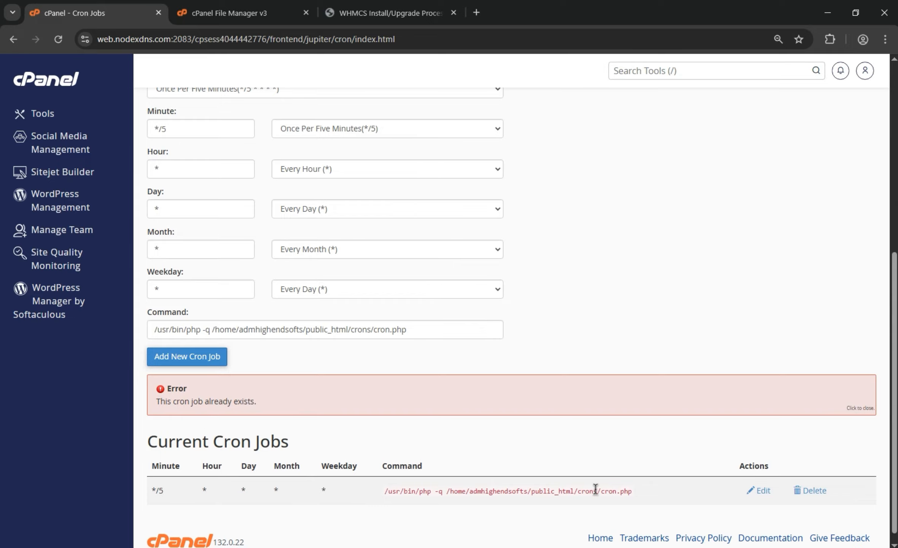
pyautogui.hotkey('ctrl', 'f')
pyautogui.hotkey('ctrl', 'v')
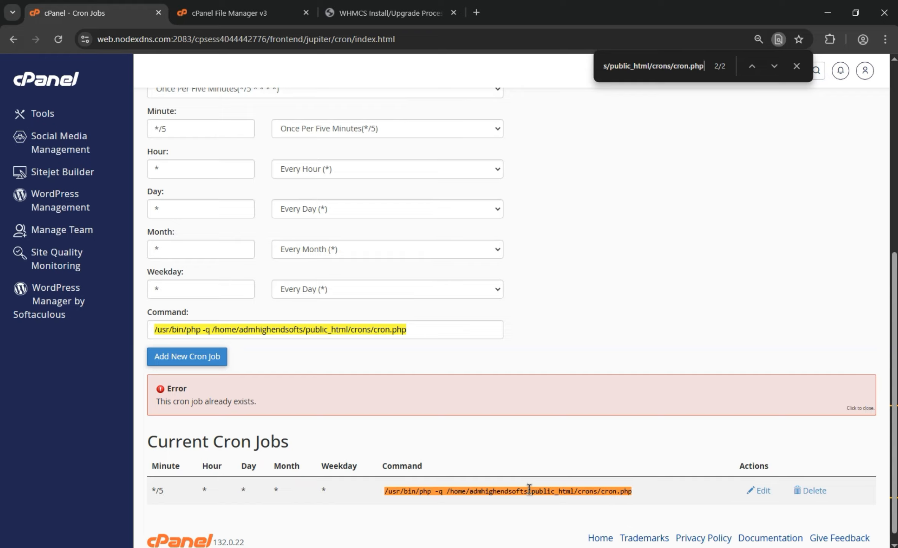
pyautogui.hotkey('ctrl', 'a')
# In cPanel File Manager, reload public_html and move the install folder to the trash.
pyautogui.click(363, 13)
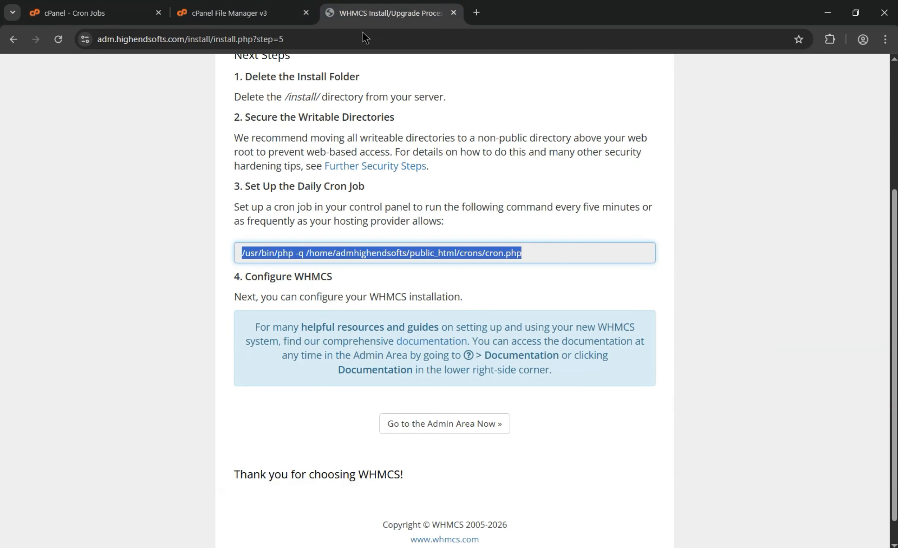
pyautogui.click(229, 11)
pyautogui.click(420, 114)
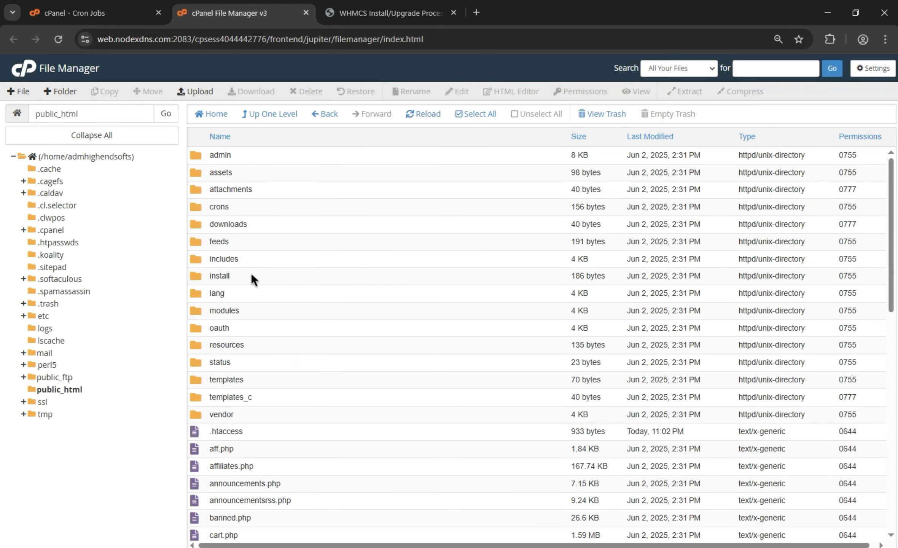
pyautogui.rightClick(251, 272)
pyautogui.click(313, 353)
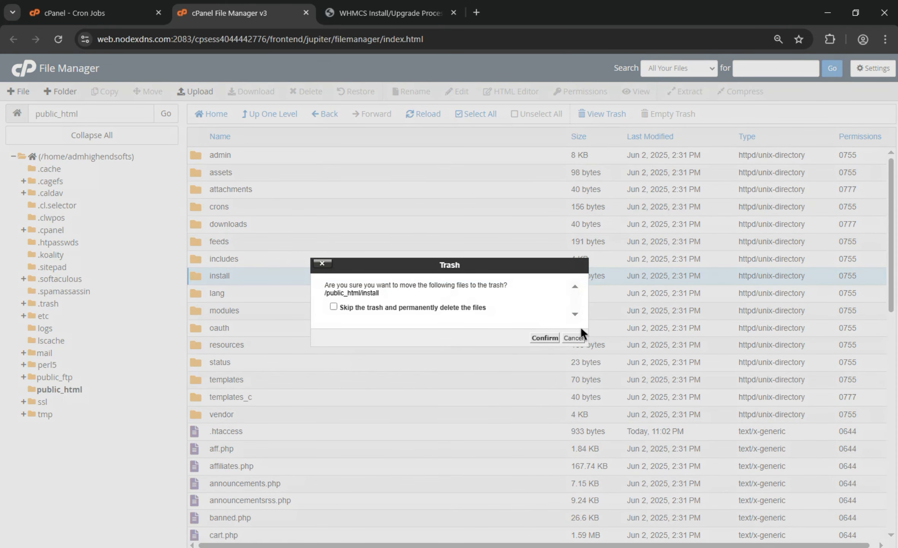
pyautogui.click(553, 338)
# Go to the WHMCS admin area from the installer and log in as admin with the account password and Remember Me enabled.
pyautogui.click(388, 13)
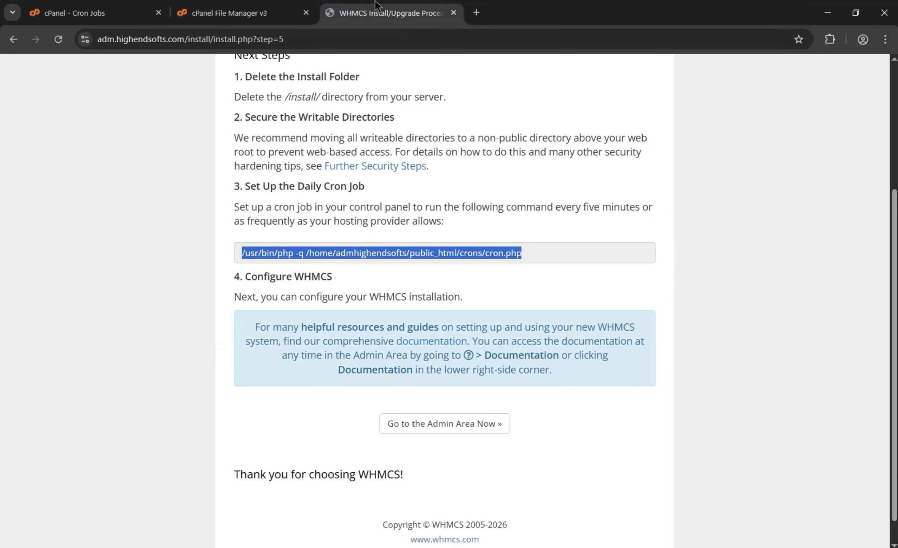
pyautogui.click(480, 427)
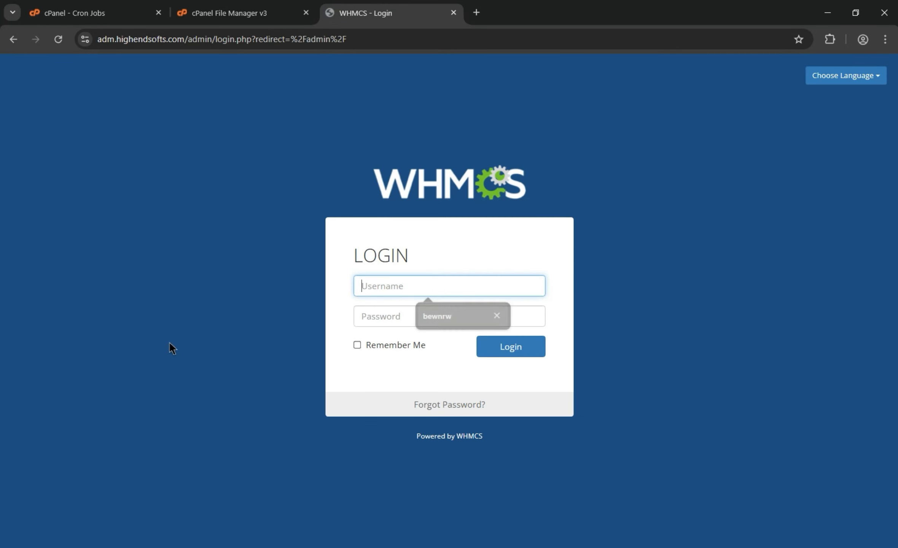
pyautogui.click(394, 289)
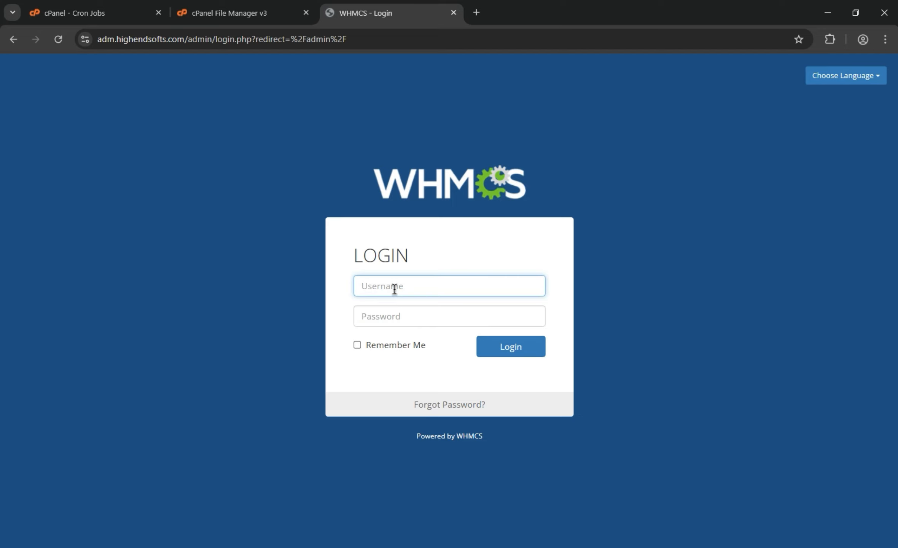
pyautogui.click(634, 329)
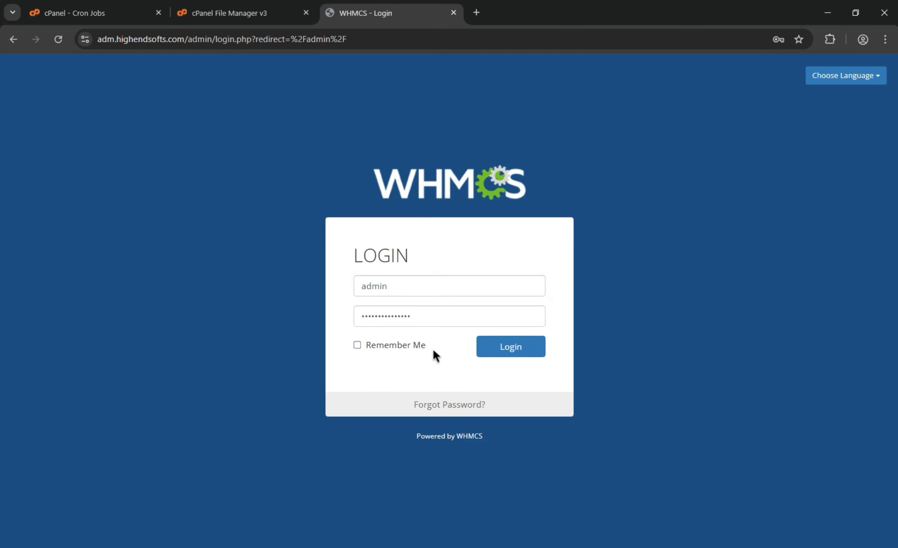
pyautogui.click(416, 345)
pyautogui.click(524, 344)
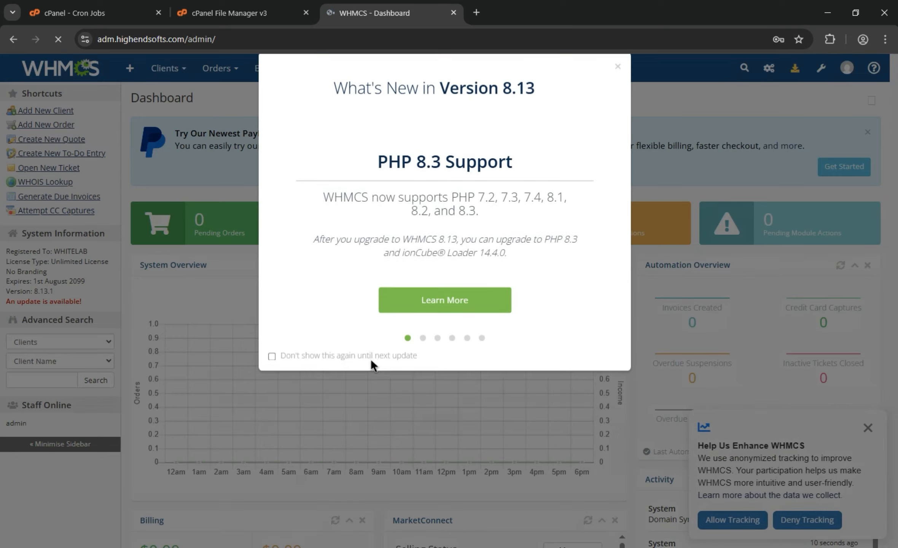
# Dismiss the What's New dialog and check the license registration details under System Information on the dashboard.
pyautogui.click(204, 321)
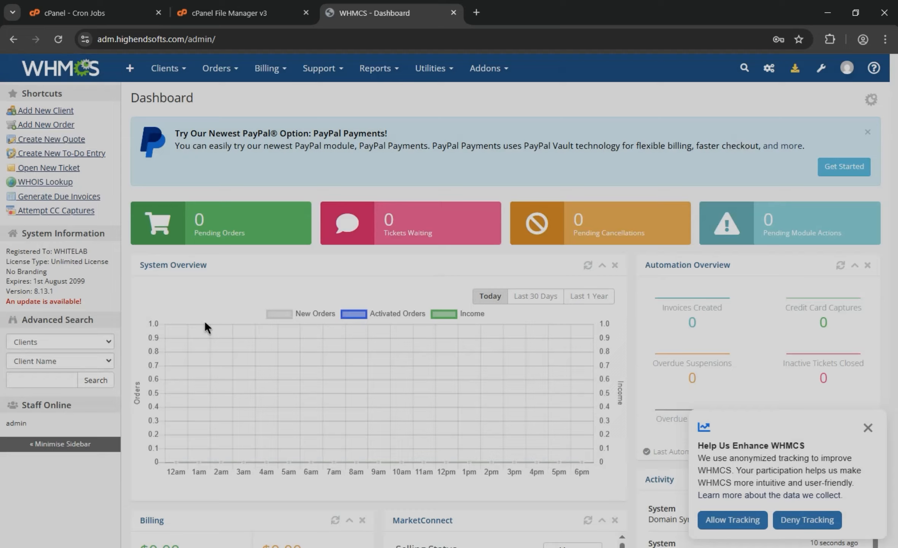
pyautogui.doubleClick(78, 252)
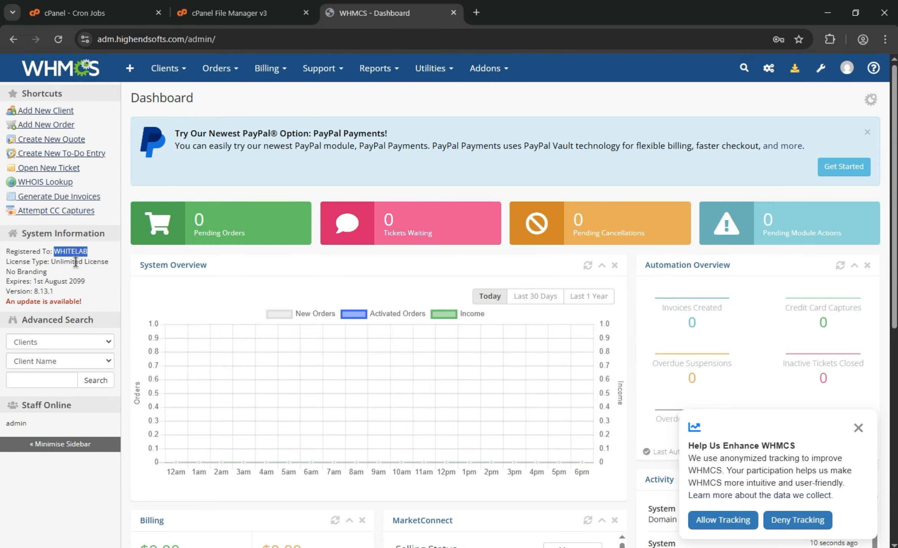
pyautogui.click(30, 248)
pyautogui.doubleClick(67, 252)
pyautogui.click(820, 68)
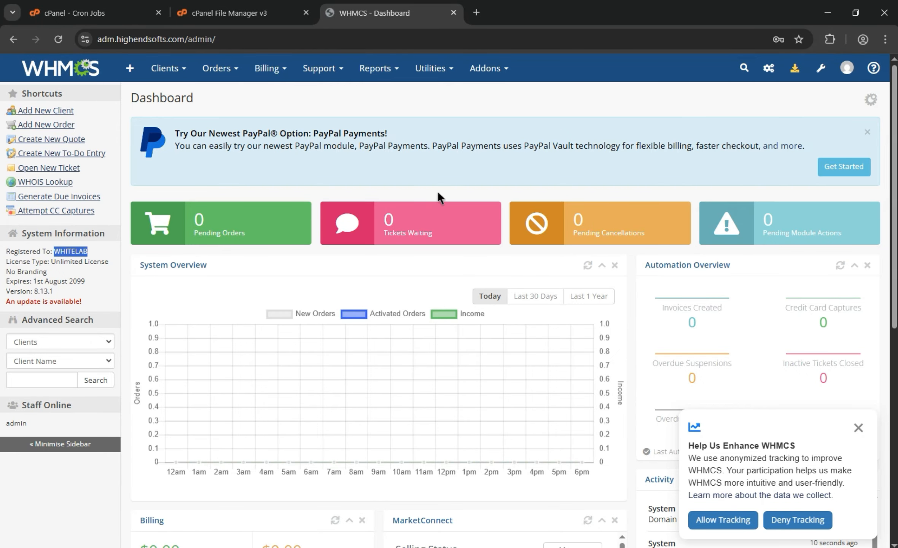